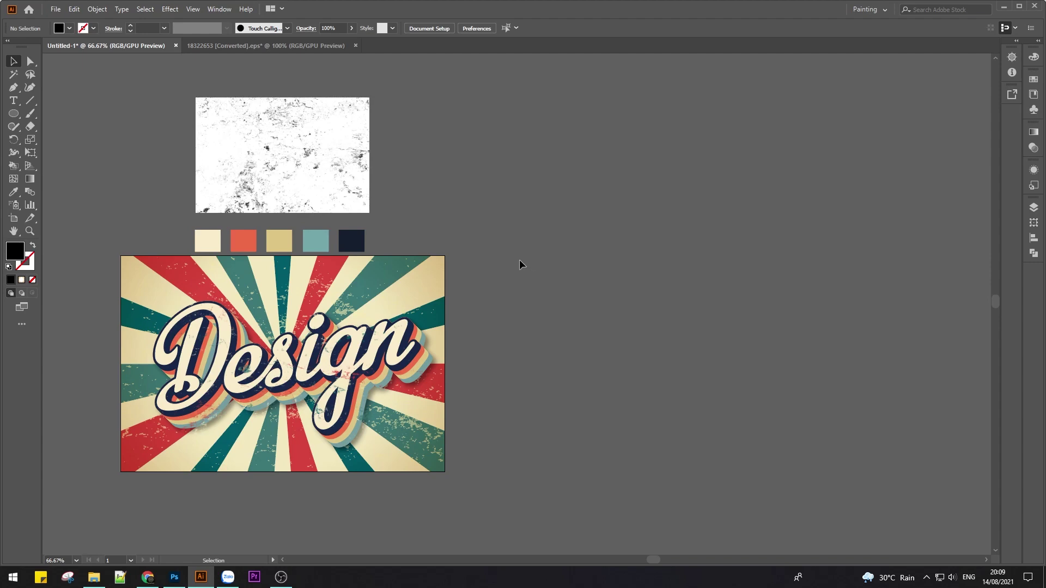
Step: Inspect the finished poster's Design lettering, grunge texture and colour swatches up close
left_click(307, 375)
left_click(572, 308)
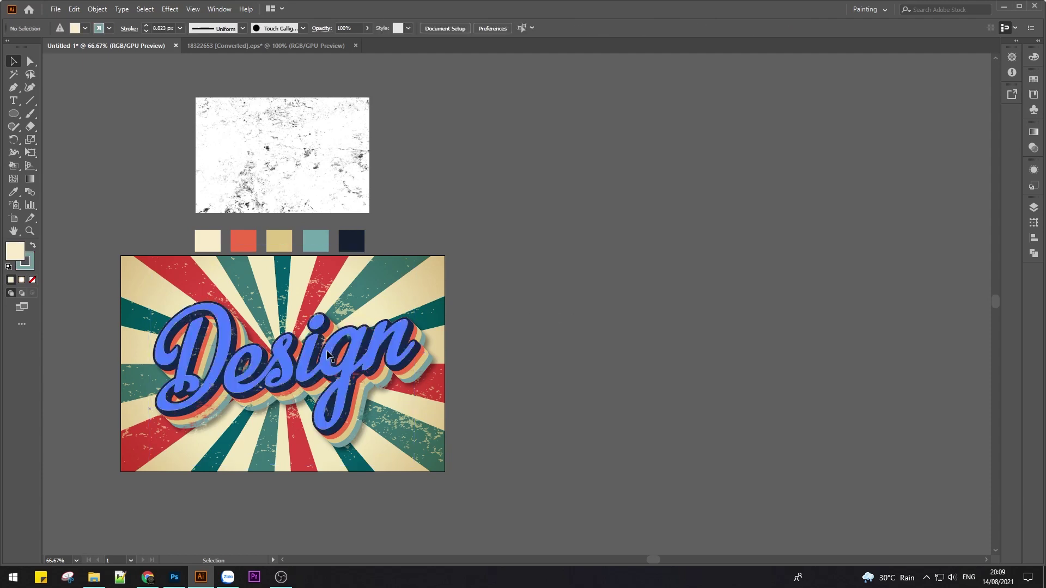
left_click(326, 356)
left_click(590, 260)
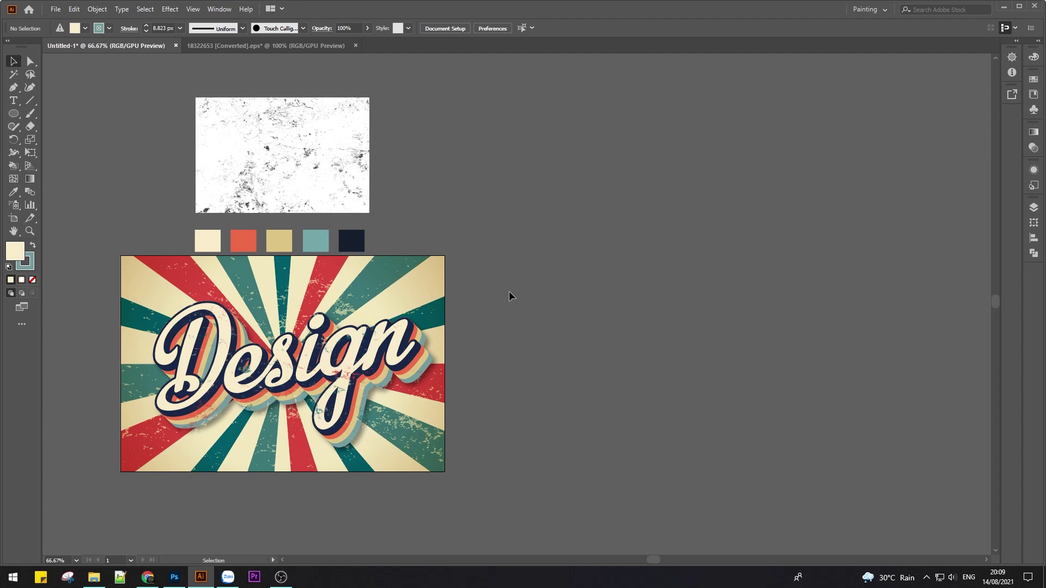
left_click_drag(141, 236, 435, 237)
key("ctrl+equal")
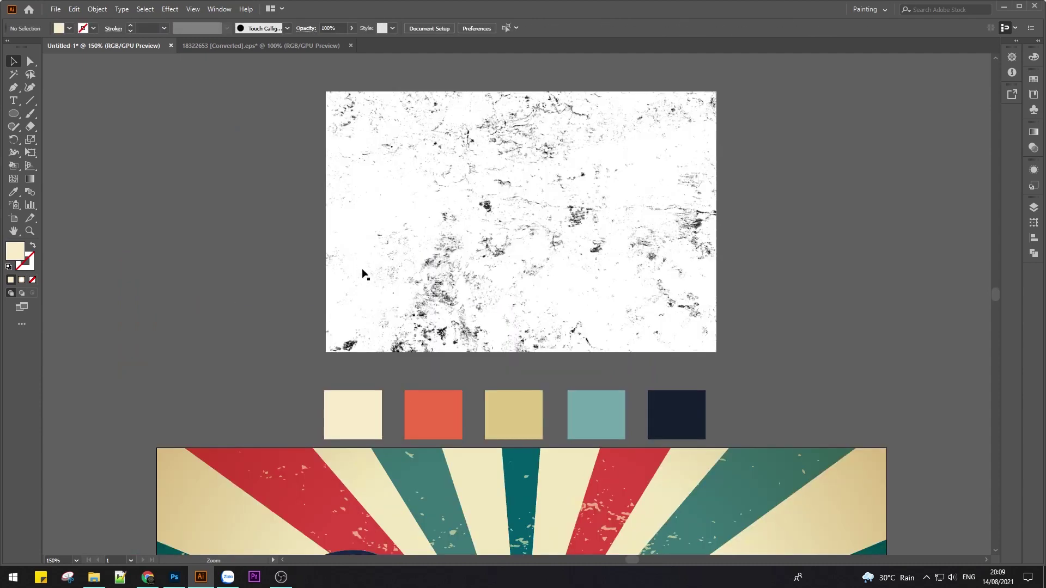
key("ctrl+equal")
left_click_drag(440, 281, 334, 313)
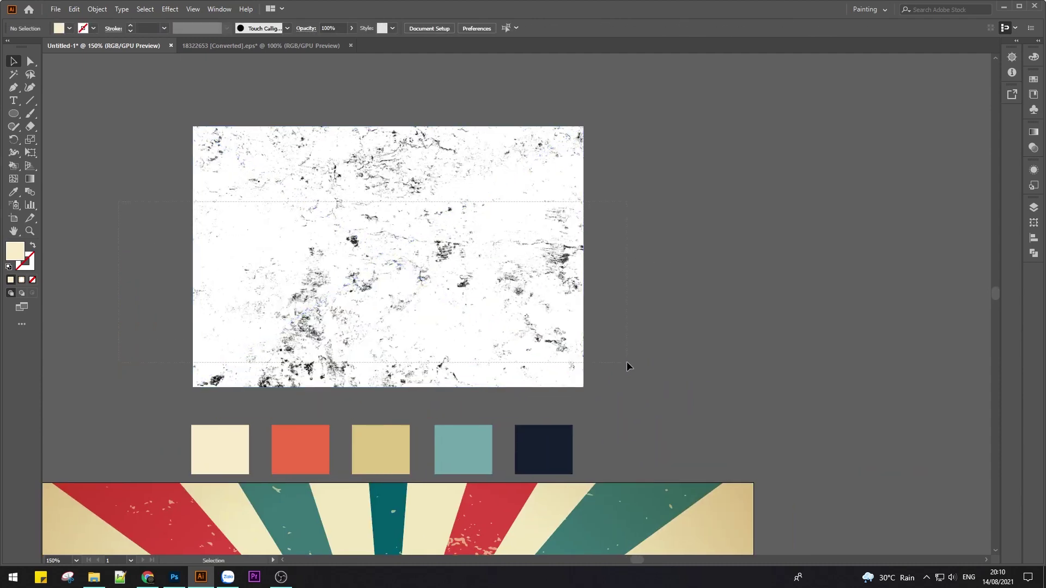
key("ctrl+minus")
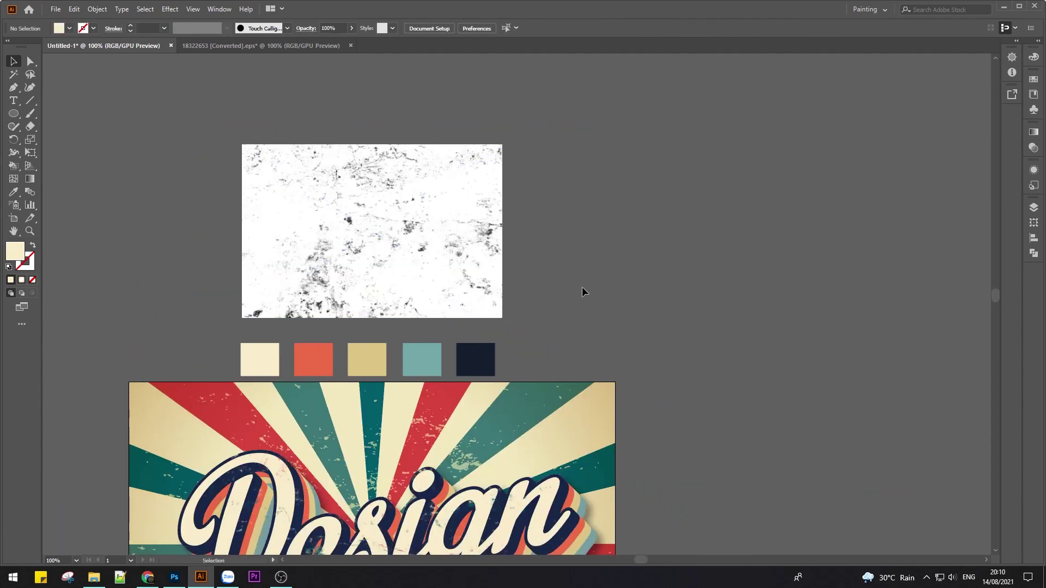
key("ctrl+minus")
left_click_drag(471, 322, 398, 304)
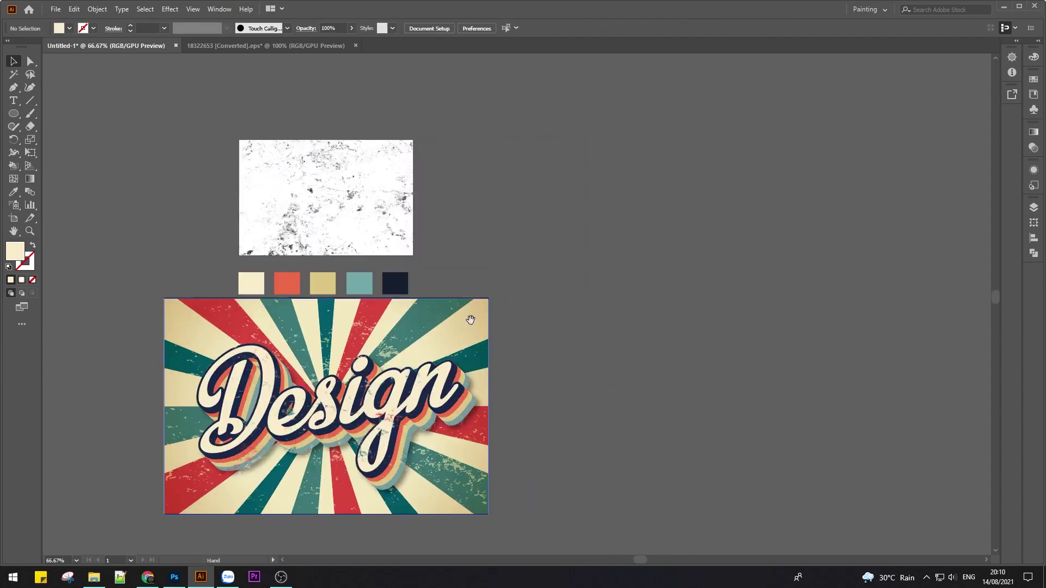
Step: Add black 'Design' text in SVN-Bellico beside the poster, nudge it lower, and show Appearance
key("t")
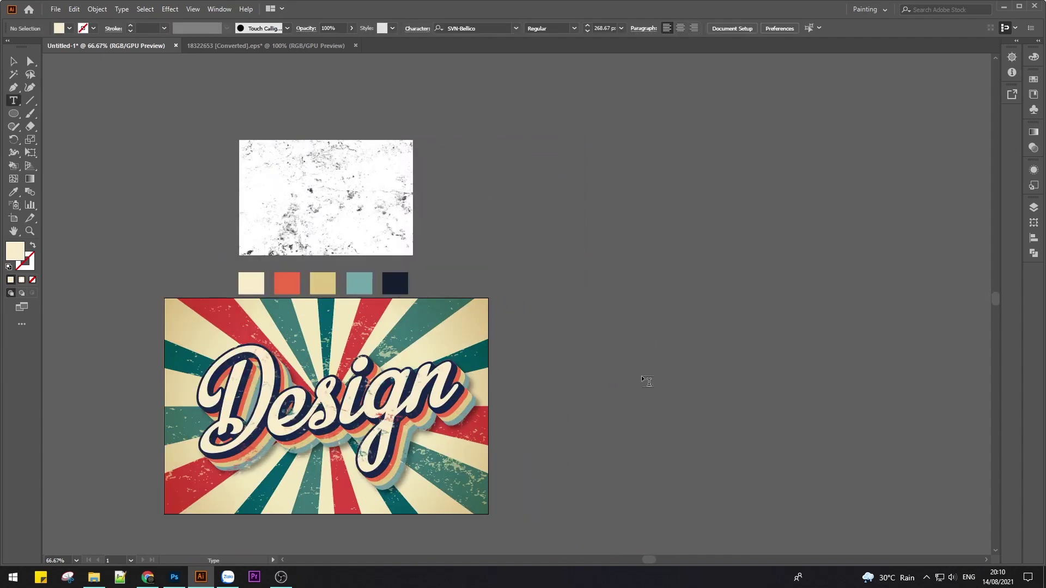
left_click_drag(578, 406, 507, 327)
left_click(502, 319)
type("De")
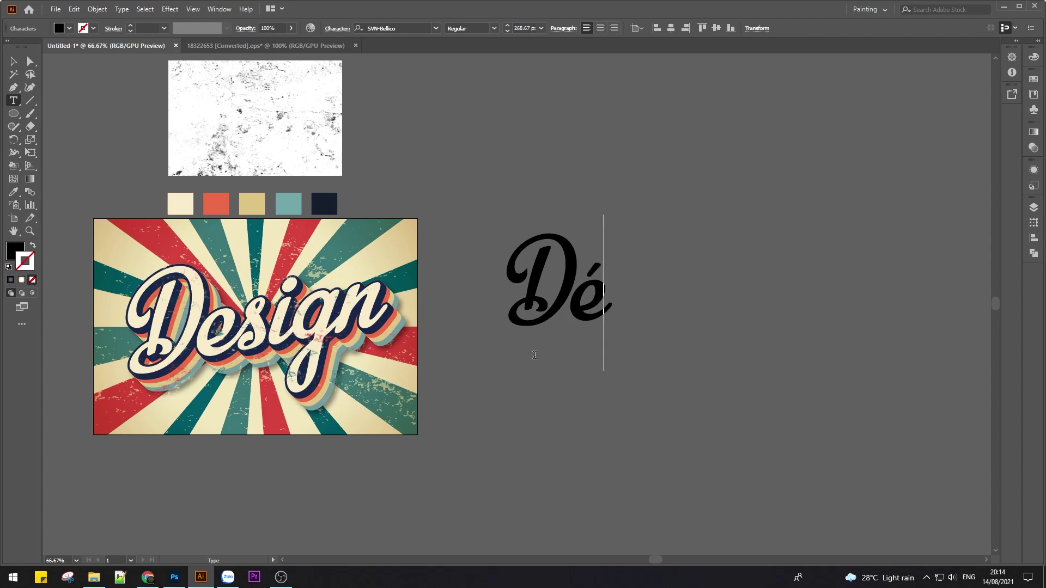
type("sign")
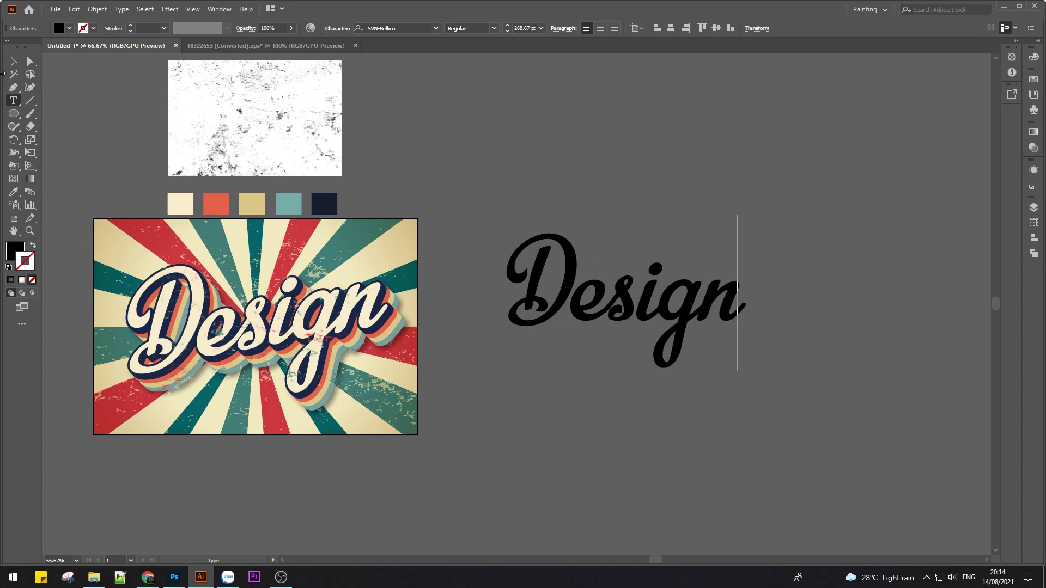
left_click(13, 61)
left_click_drag(636, 307, 632, 330)
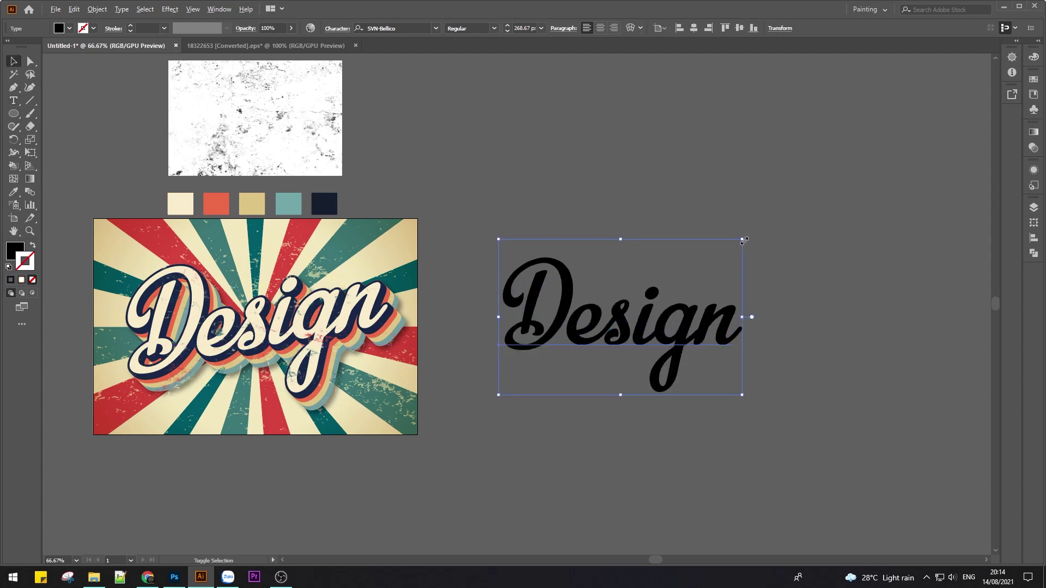
left_click(731, 203)
key("ctrl+1")
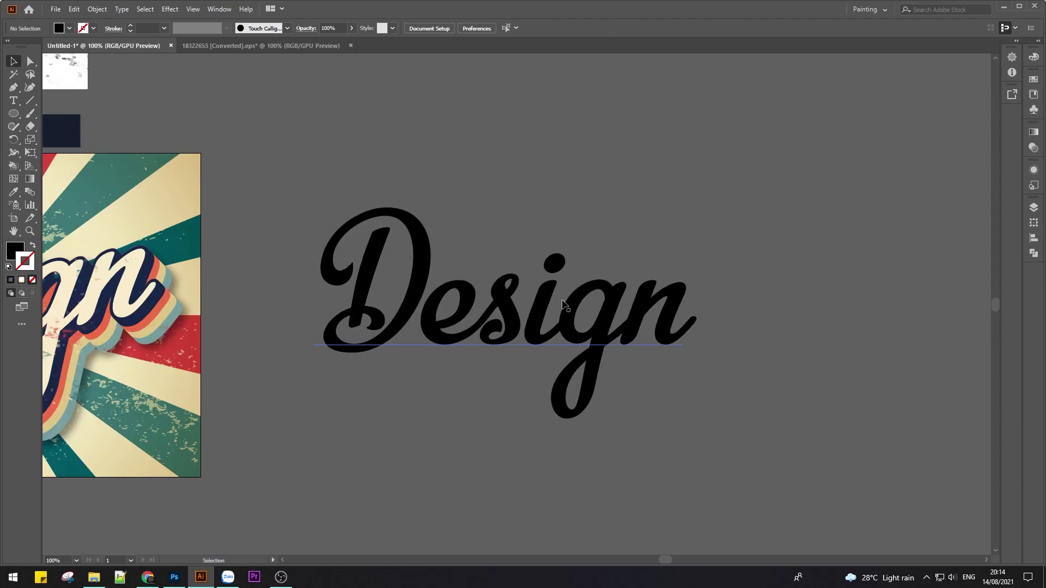
key("shift+F6")
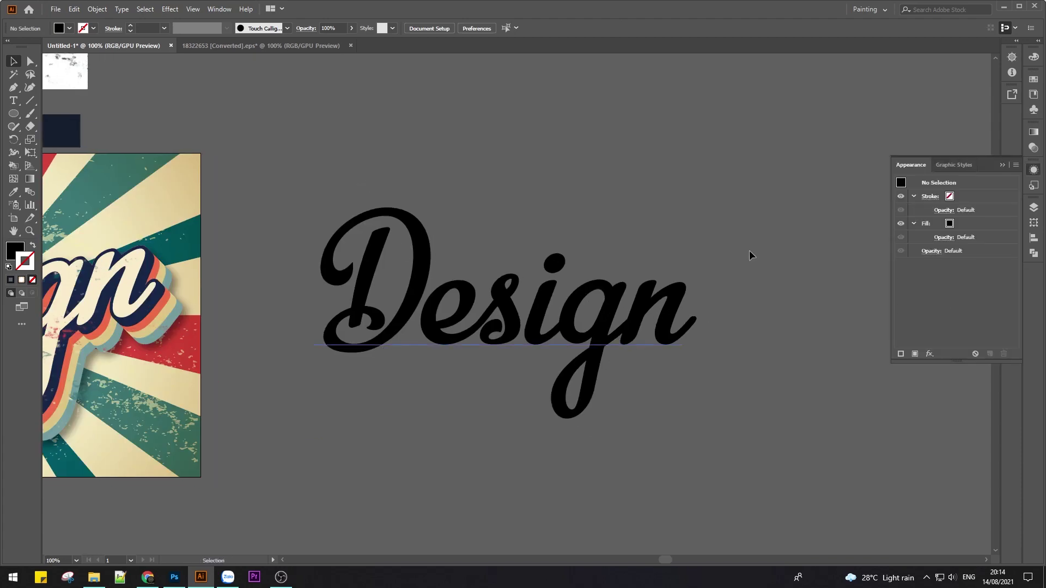
Step: Select the new Design text and add a separate fill to it in Appearance
left_click_drag(883, 304, 585, 438)
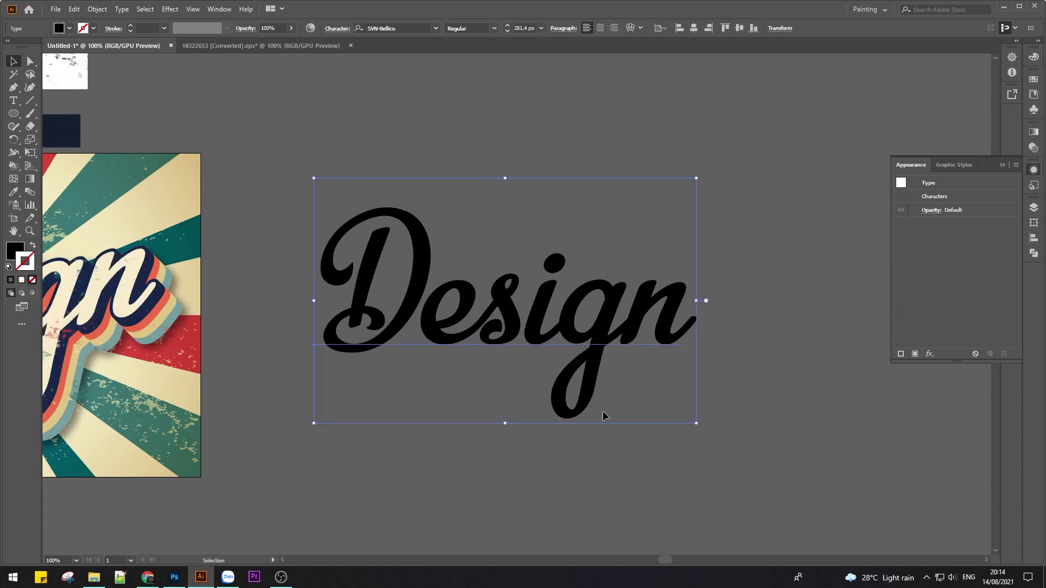
left_click(914, 353)
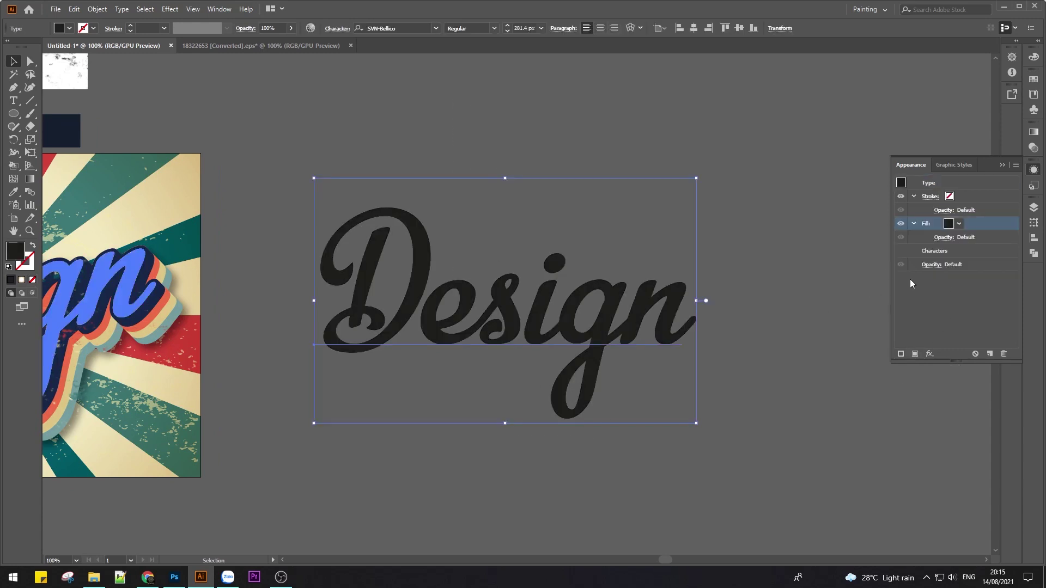
scroll(490, 302, "down", 1)
scroll(482, 302, "up", 1)
scroll(481, 301, "down", 1)
scroll(468, 302, "up", 1)
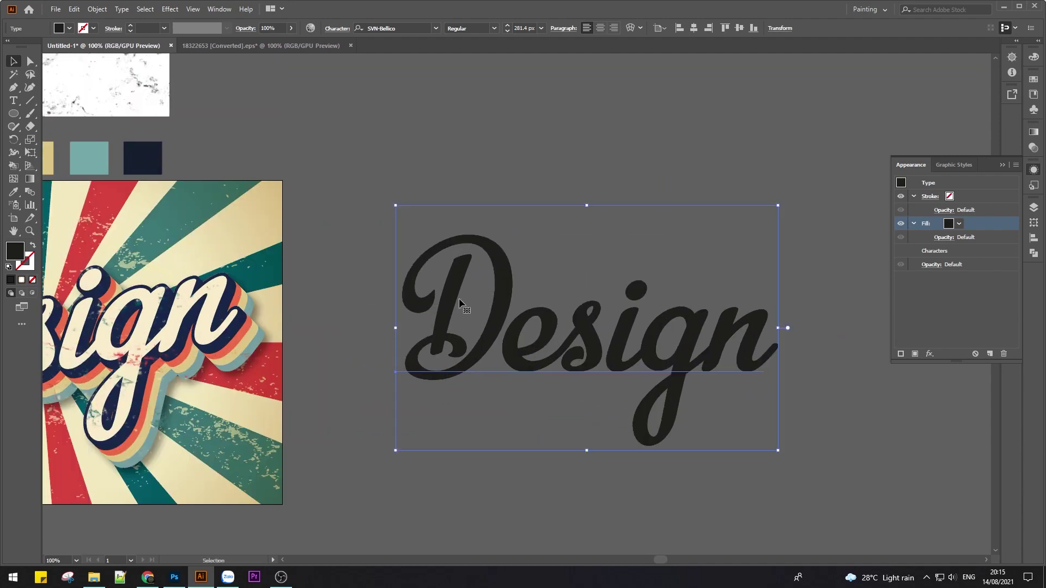
scroll(459, 303, "down", 1)
scroll(480, 303, "down", 1)
scroll(406, 286, "up", 2)
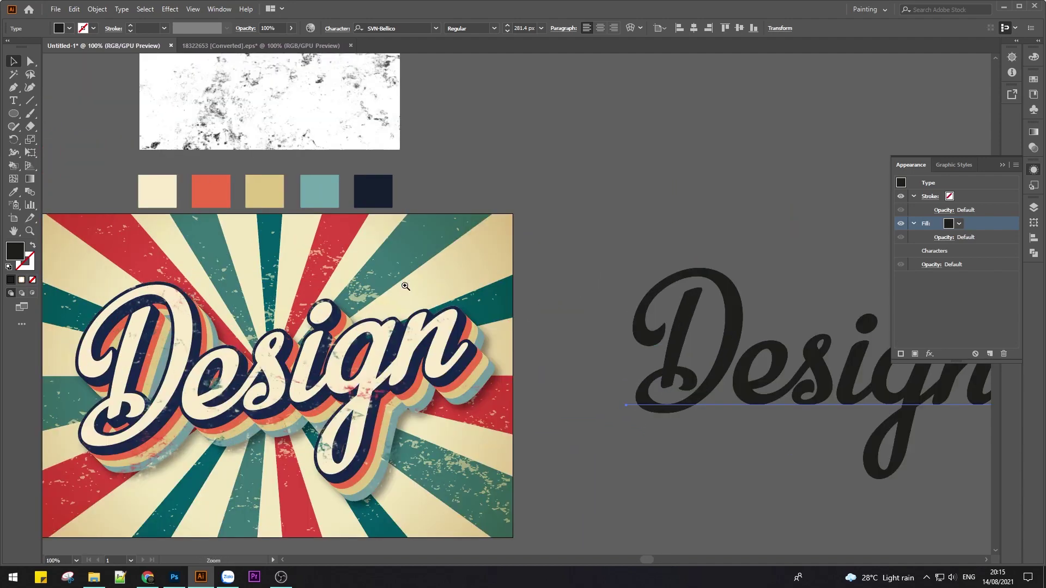
scroll(405, 286, "down", 2)
scroll(510, 269, "up", 1)
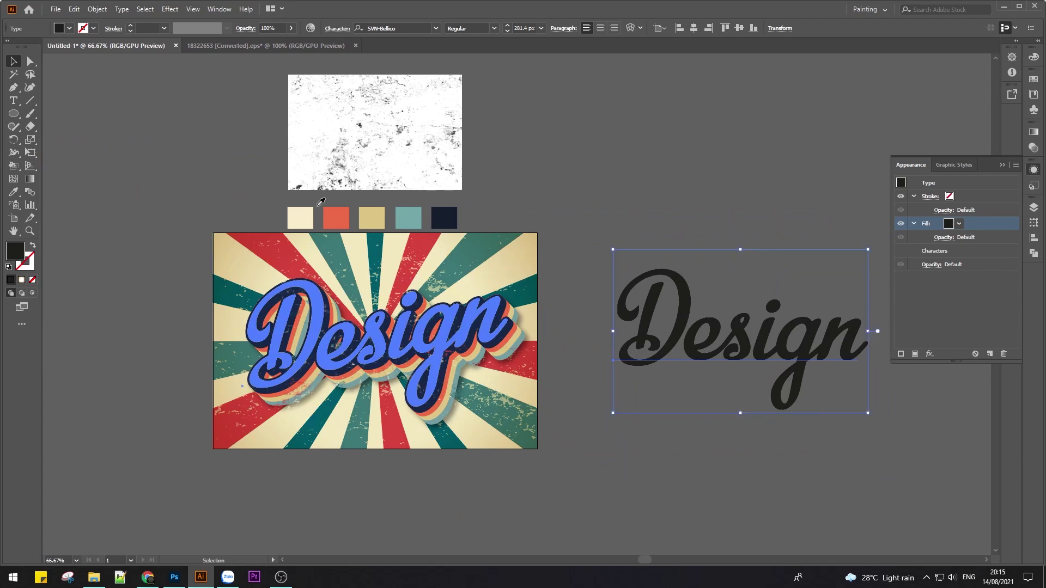
Step: Colour the new fill cream, sampled from the reference palette swatch
key("i")
left_click(300, 218)
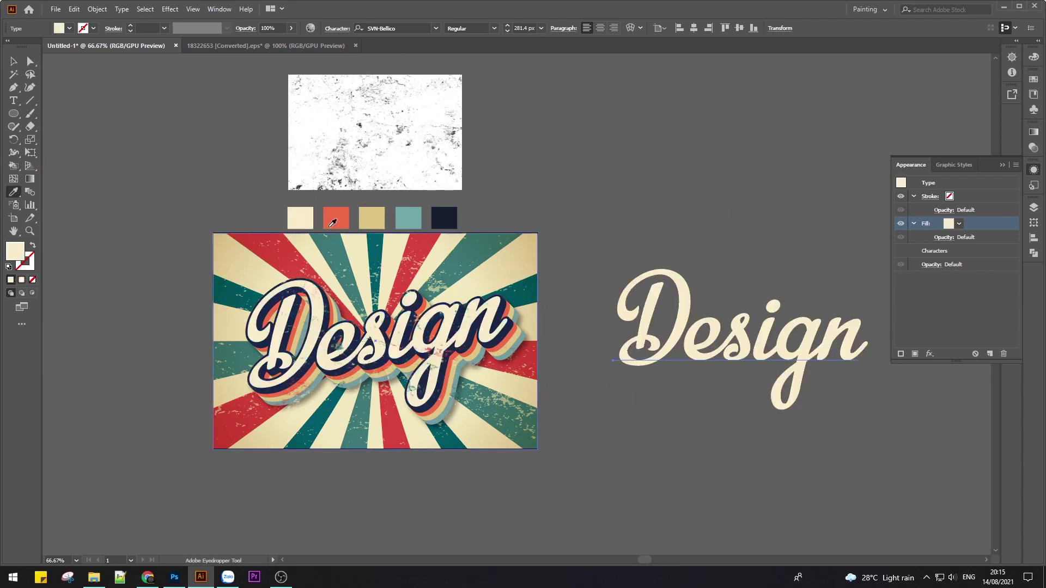
key("v")
scroll(704, 305, "up", 1)
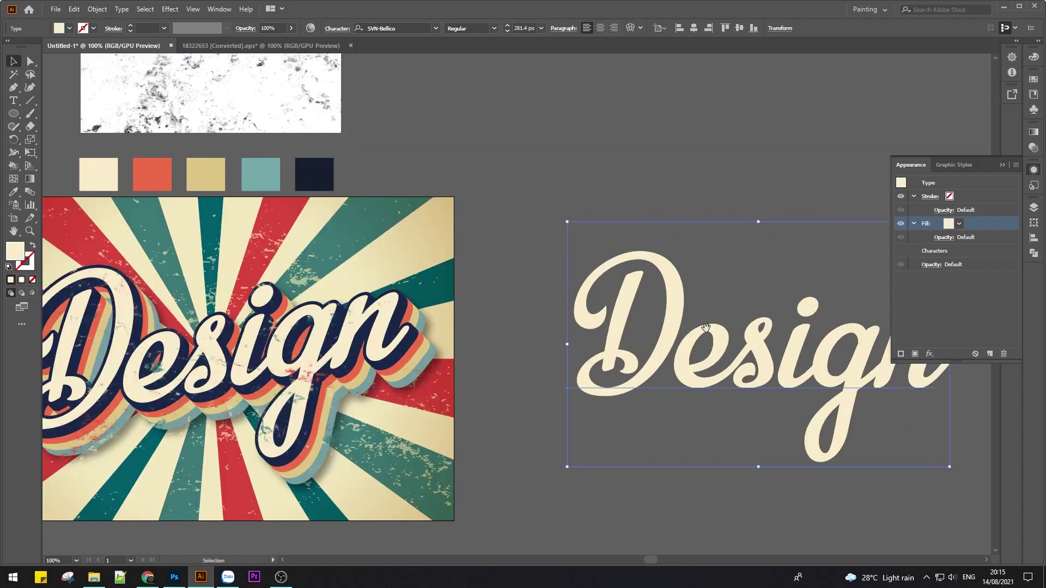
left_click_drag(690, 326, 532, 278)
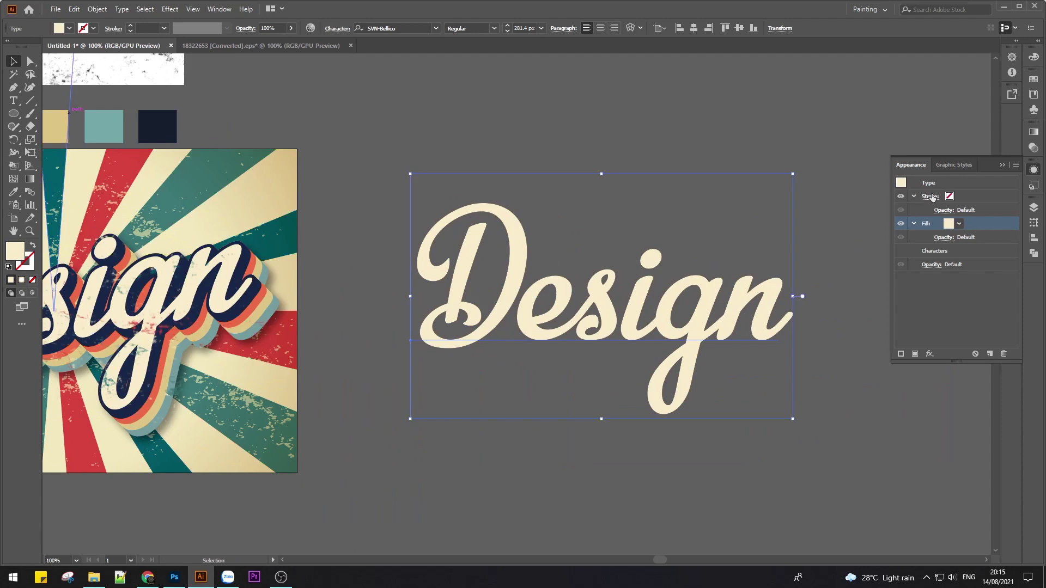
left_click(953, 198)
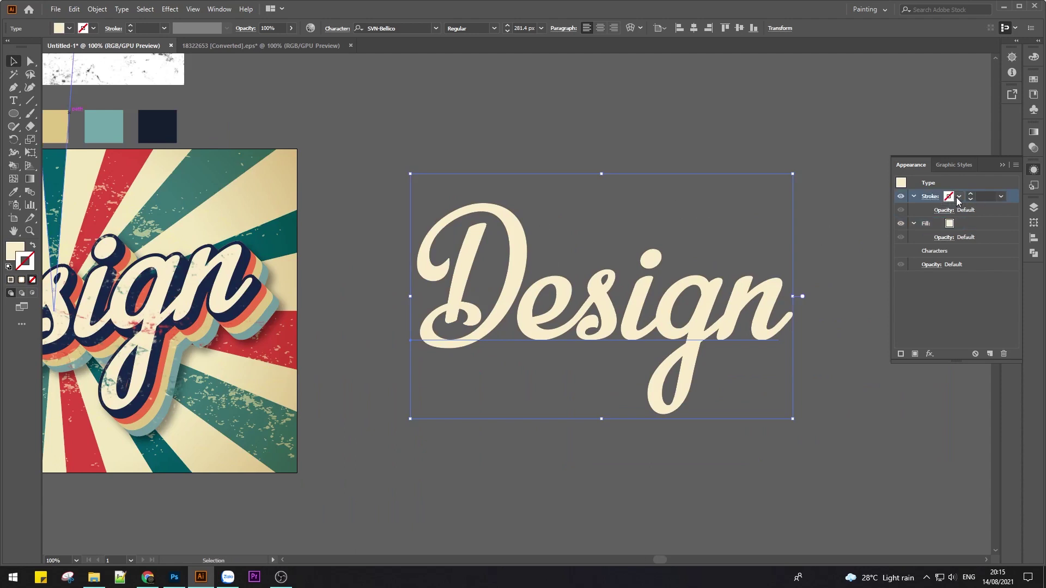
Step: Give the Design text a stroke coloured navy, sampled from the palette swatch
left_click(950, 197)
left_click(863, 219)
key("ctrl+minus")
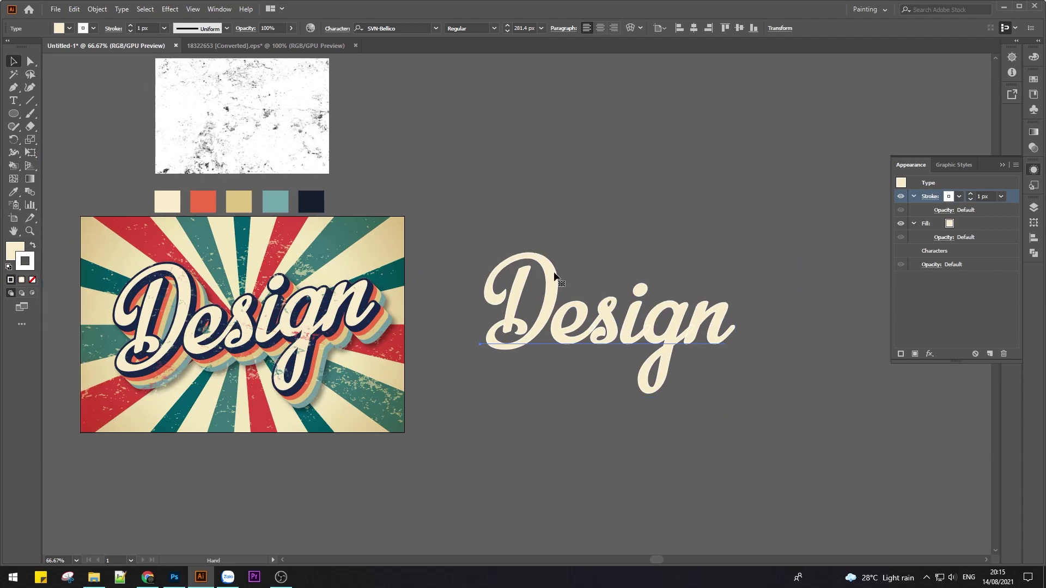
key("v")
scroll(332, 243, "up", 1)
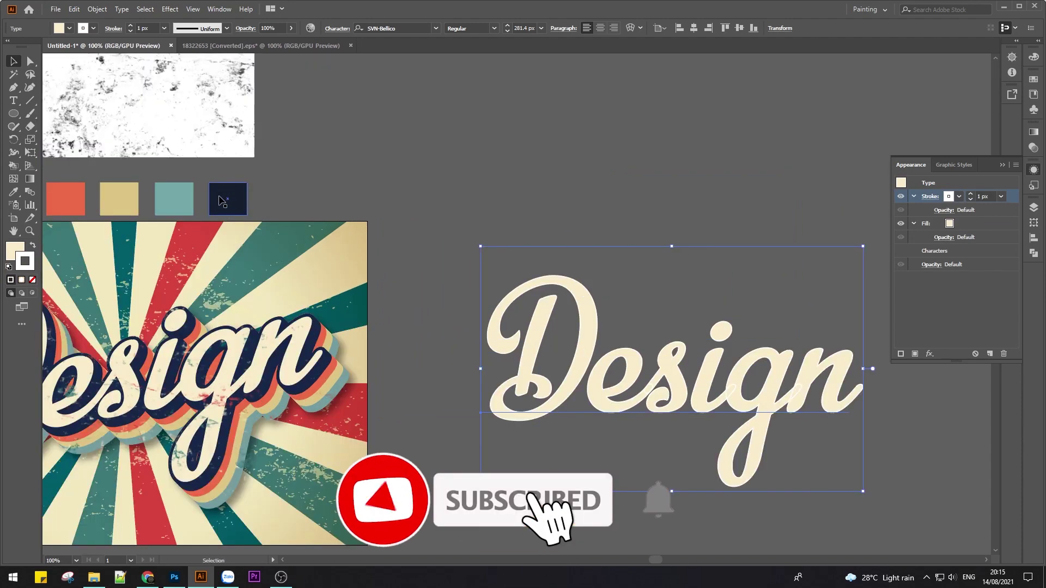
key("i")
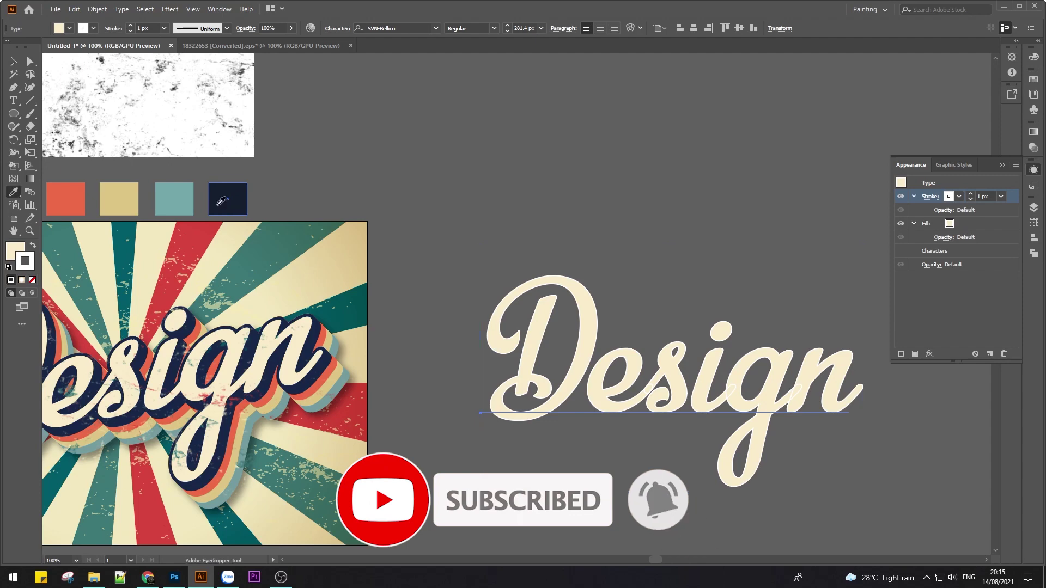
left_click(220, 200)
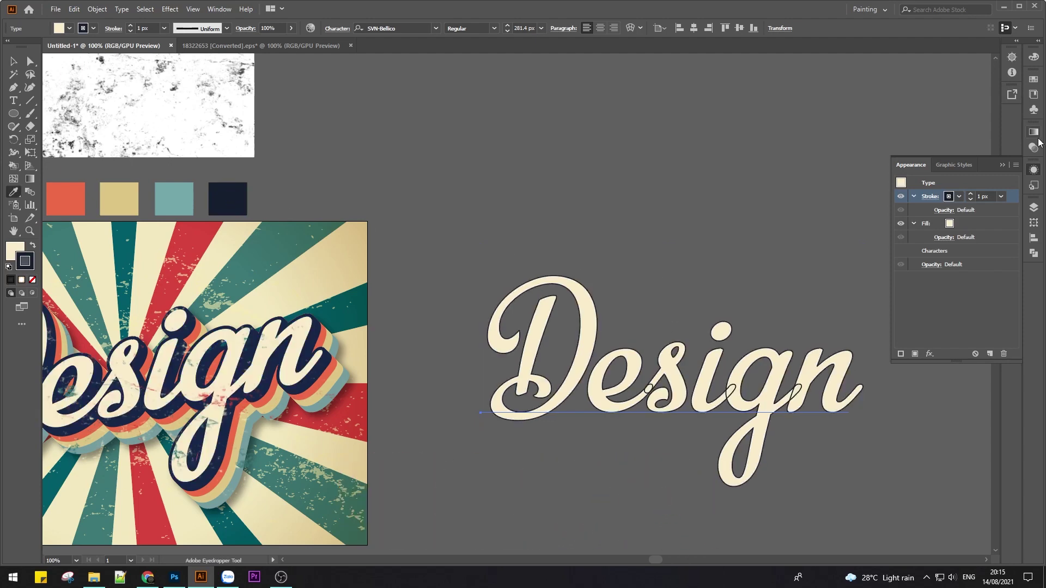
Step: Set the navy stroke weight to 8 px and move it beneath the cream fill
left_click(986, 196)
key("Up")
key("Up")
key("Up")
key("Up")
key("Up")
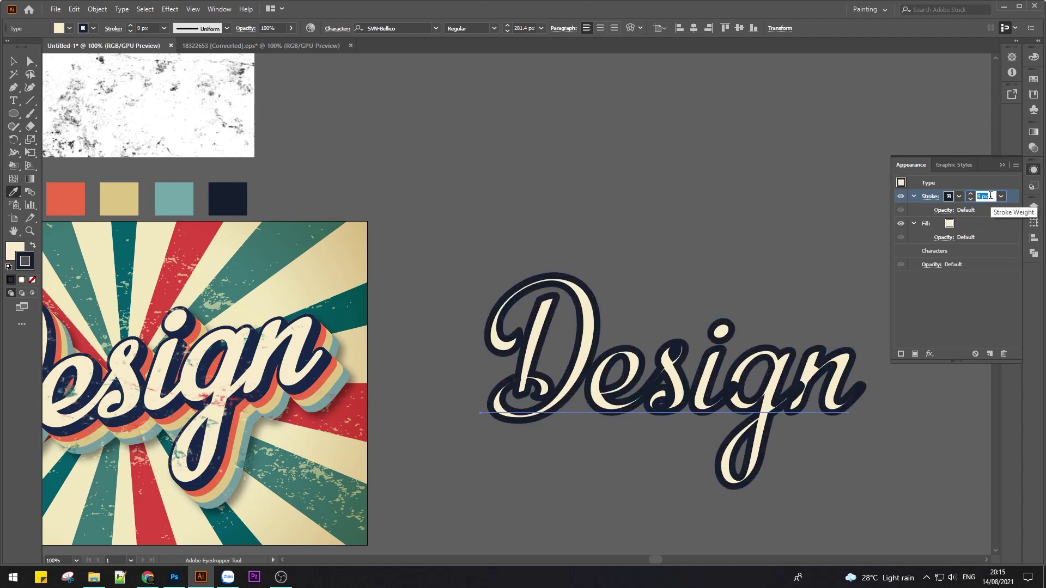
key("Down")
left_click(14, 61)
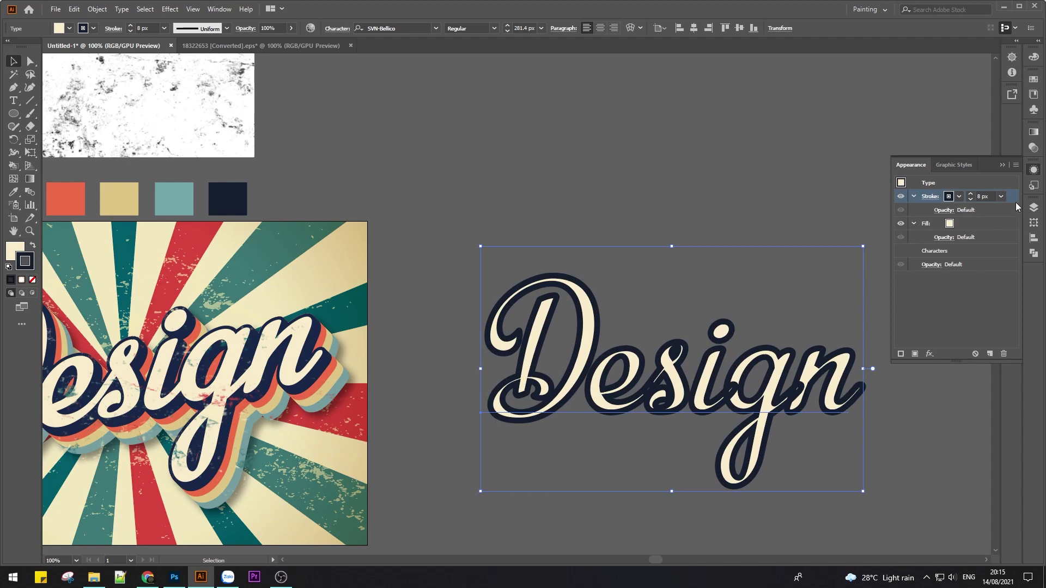
mouse_move(1015, 202)
left_mouse_down()
mouse_move(1018, 230)
mouse_move(986, 243)
left_mouse_up()
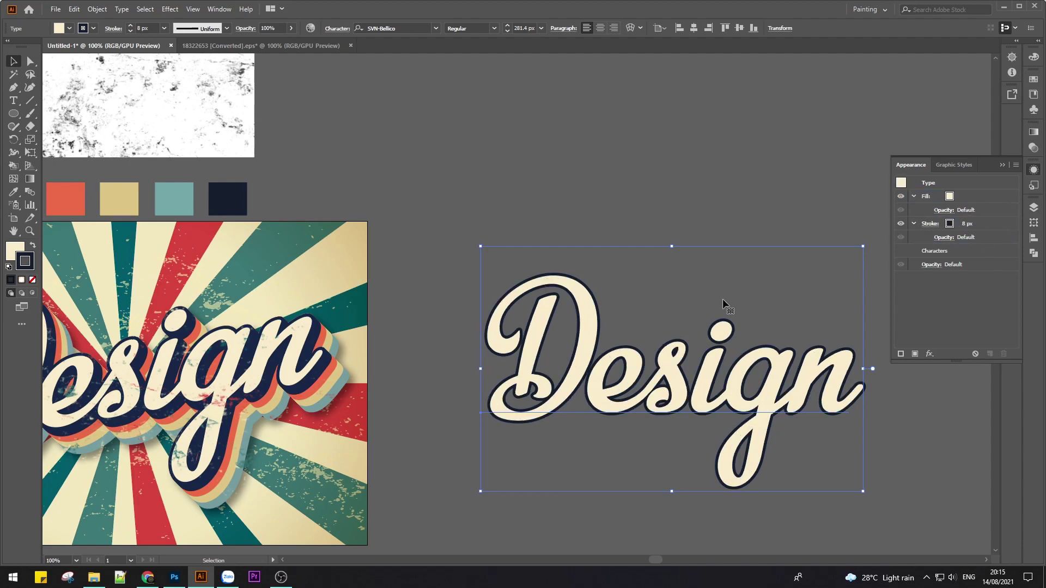
Step: Duplicate the navy outline stroke and select the lower copy
left_click_drag(643, 408, 591, 374)
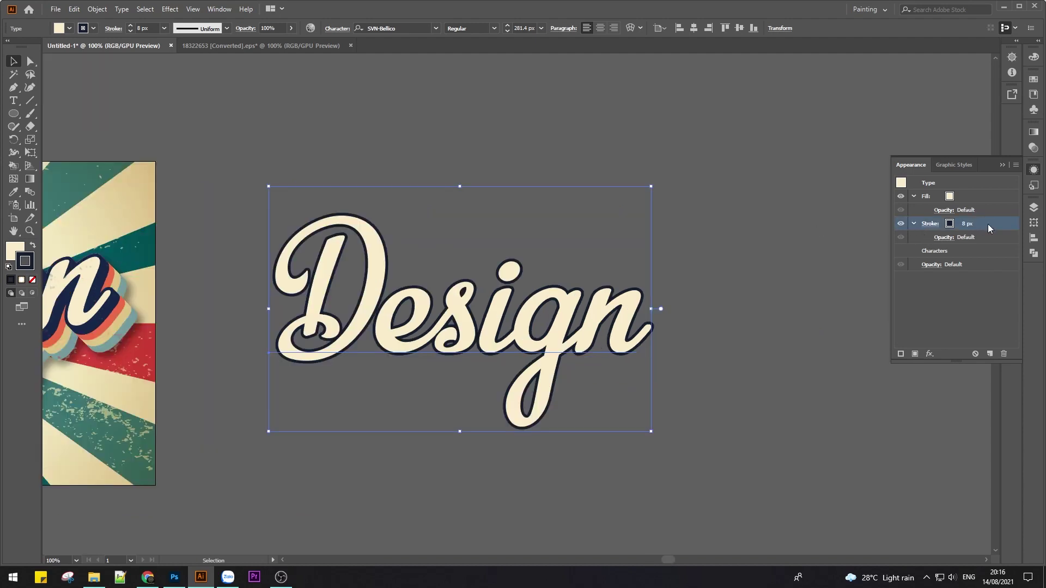
left_click_drag(994, 223, 991, 356)
left_click_drag(991, 355, 990, 356)
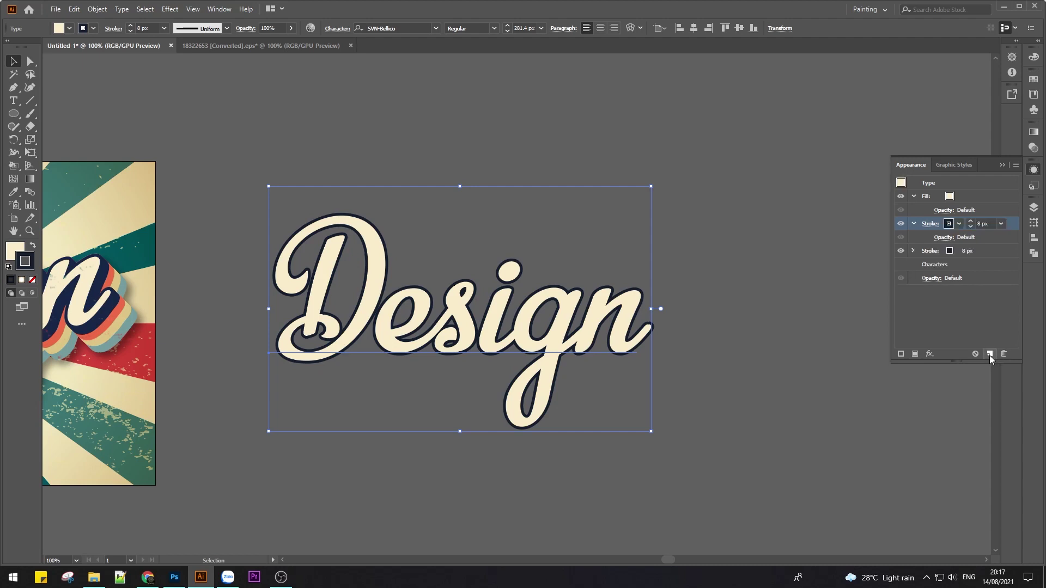
left_click(983, 250)
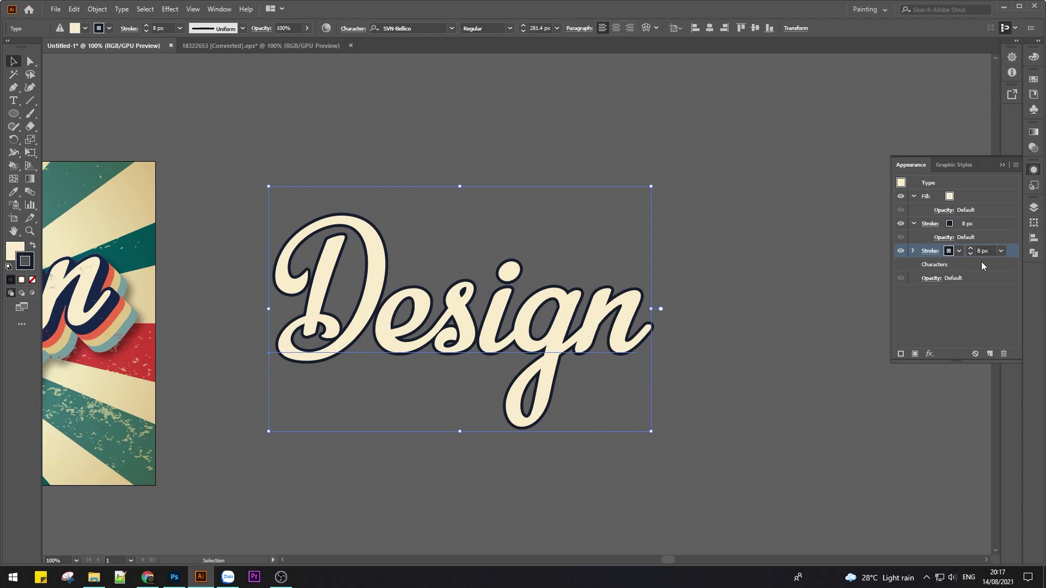
Step: Apply a Transform effect to the copy, moving 1 px right and down with repeated copies
left_click(931, 353)
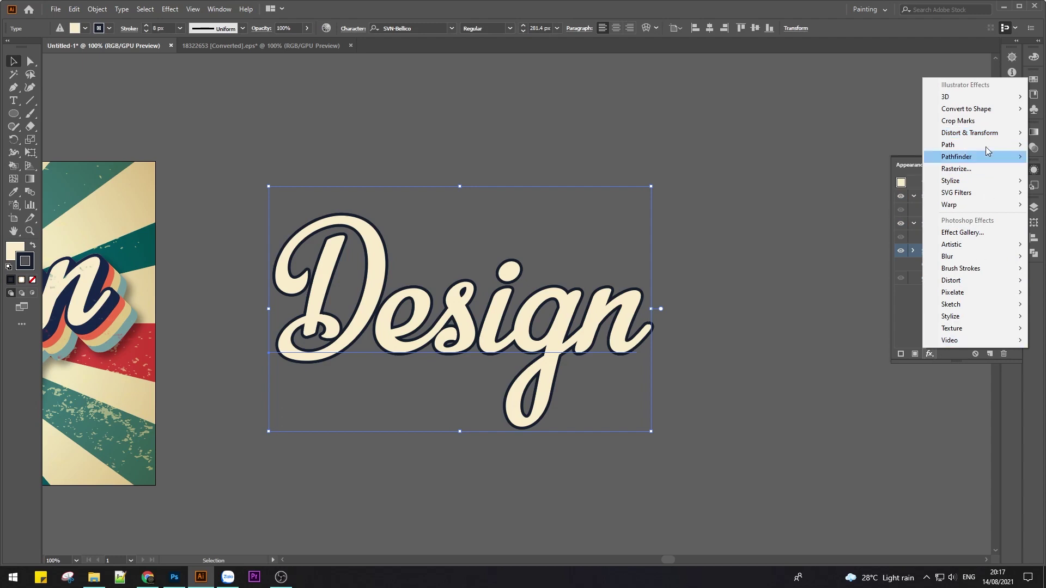
mouse_move(969, 133)
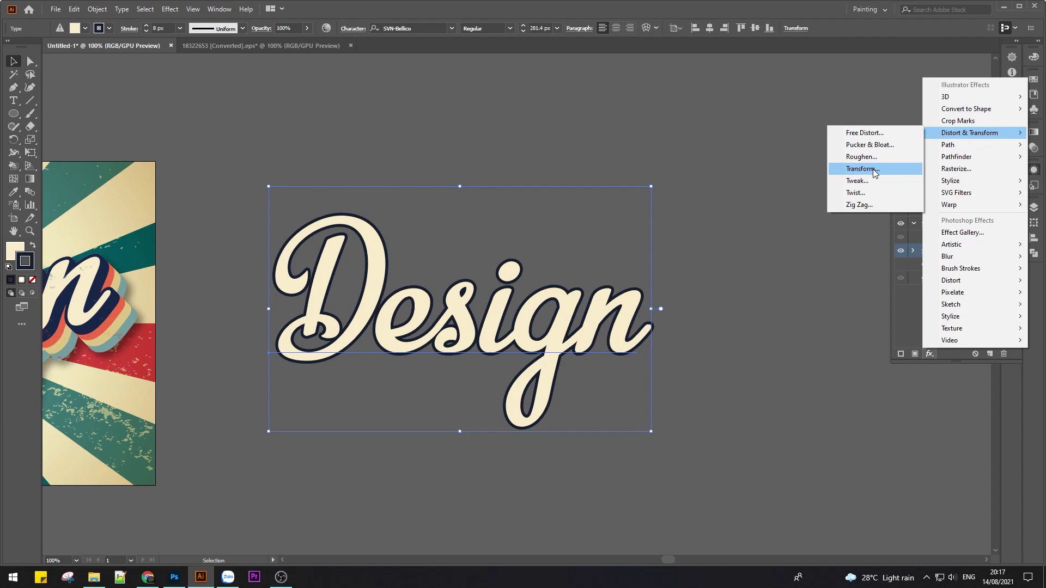
left_click(874, 170)
left_click_drag(777, 133, 778, 112)
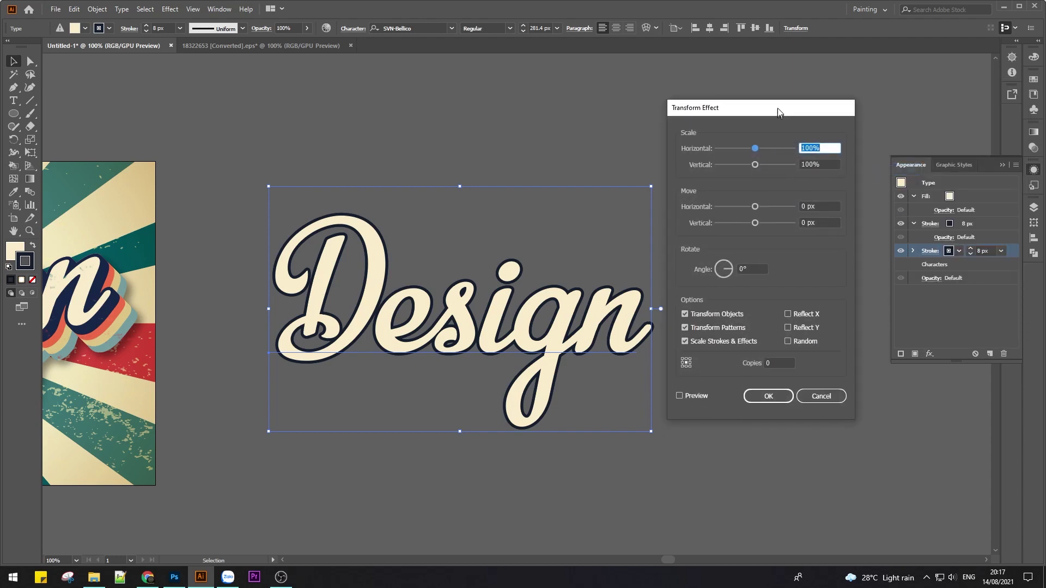
left_click(806, 205)
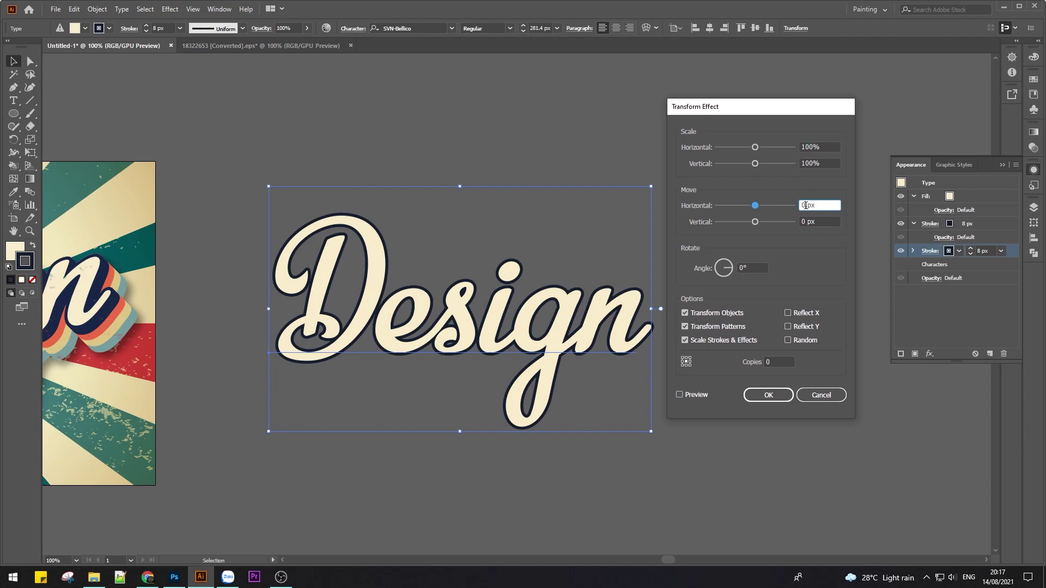
type("1")
left_click(805, 222)
type("1")
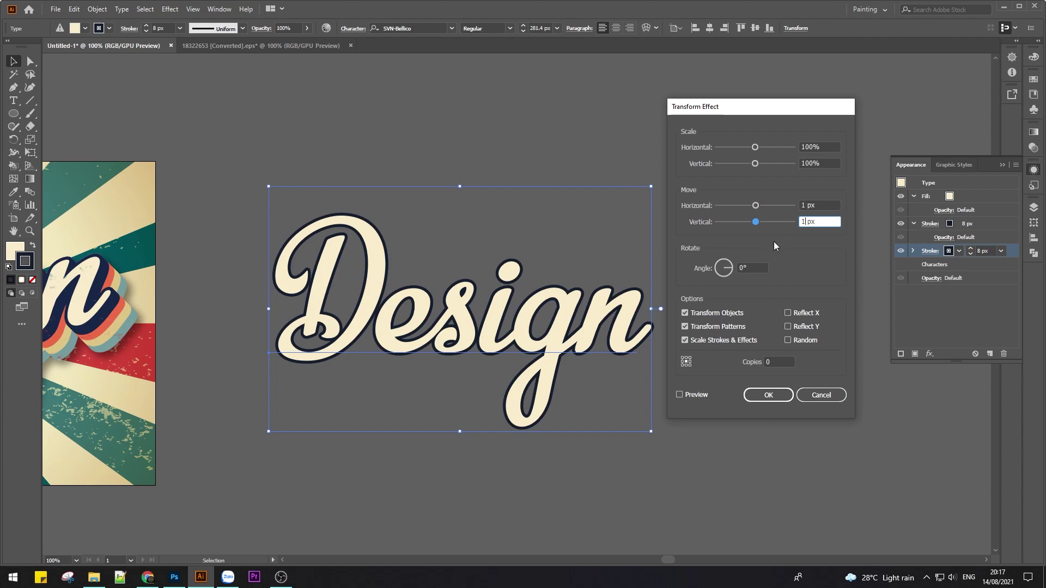
left_click(680, 394)
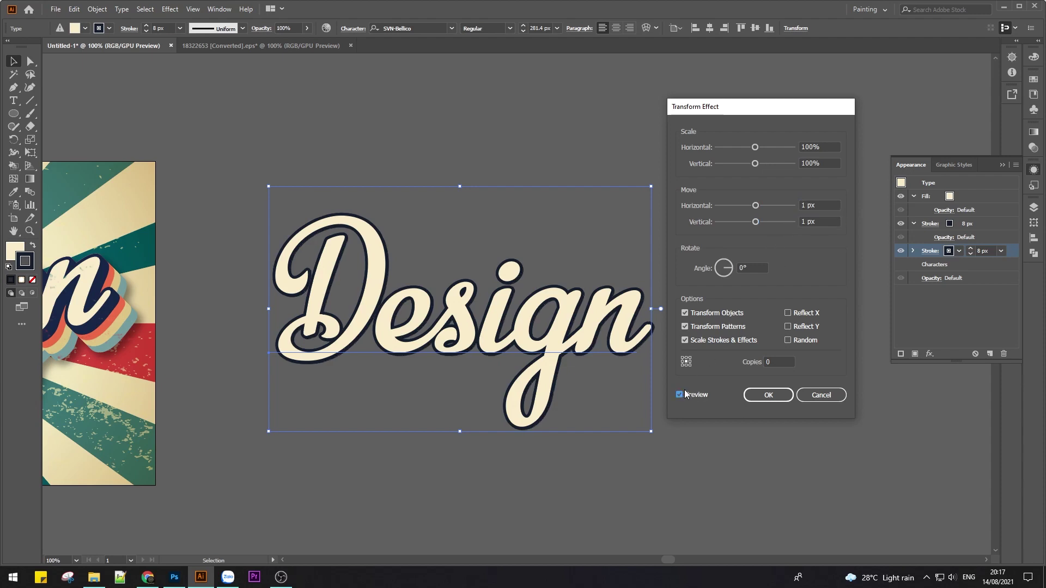
left_click(771, 362)
key("Up")
key("Up")
key("Up")
key("Up")
key("Up")
key("Up")
key("Up")
key("Up")
key("Up")
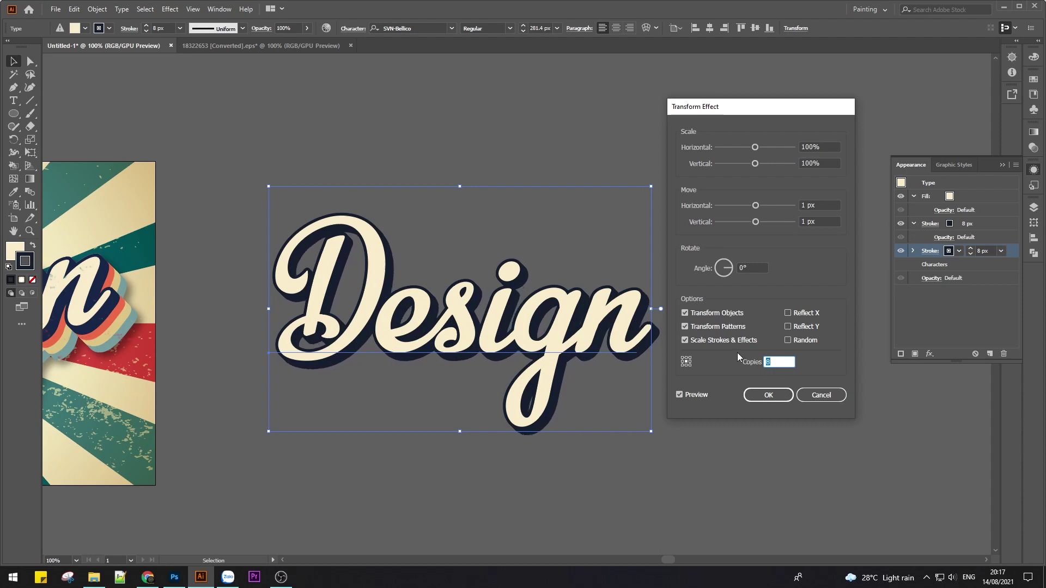
left_click(773, 397)
left_click(505, 140)
left_click(490, 321)
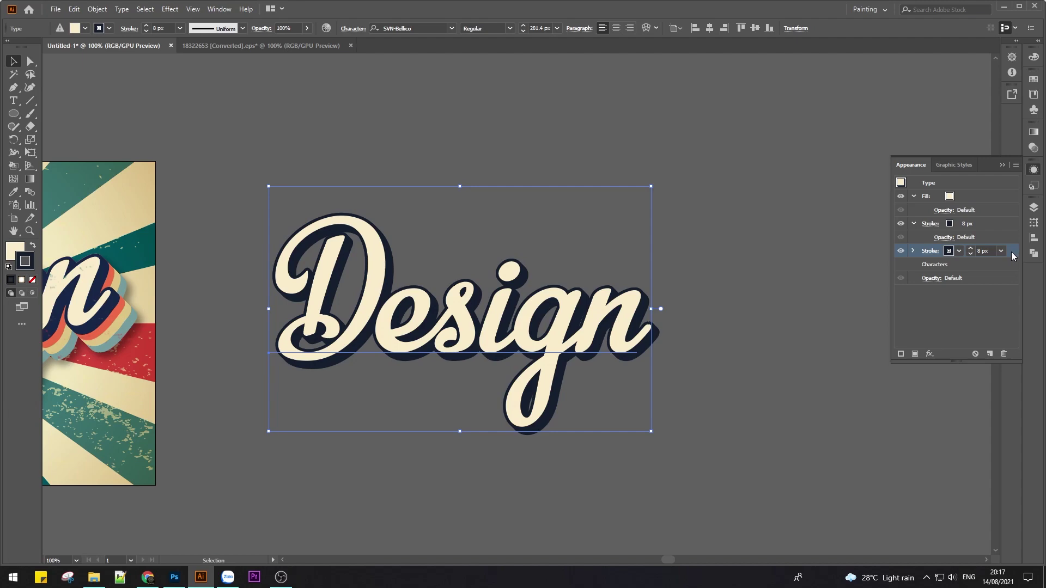
Step: Duplicate the offset shadow stroke, select the new copy, and bring the reference swatches into view
left_click(990, 354)
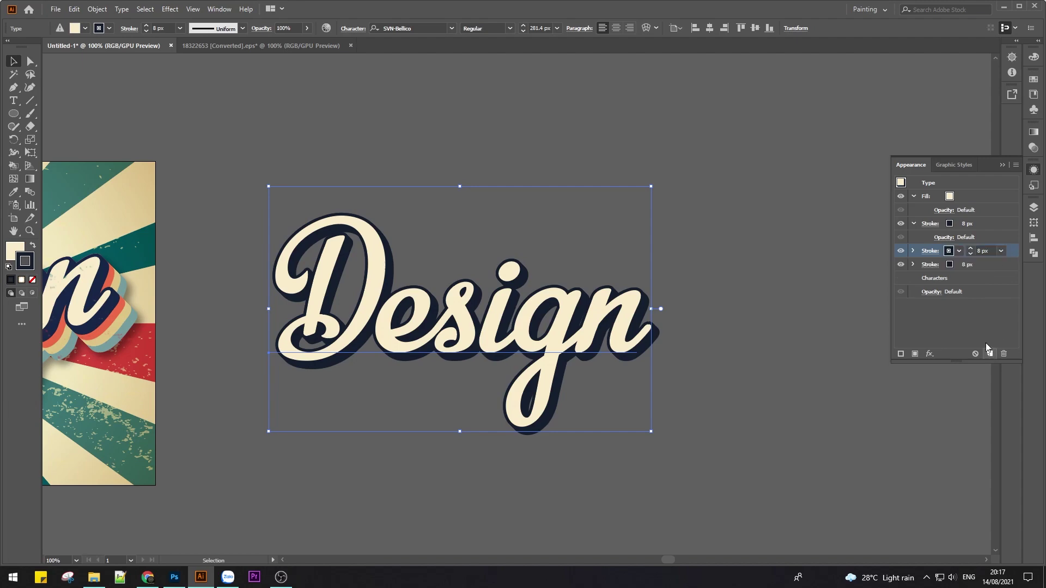
left_click(982, 265)
left_click_drag(957, 270, 476, 326)
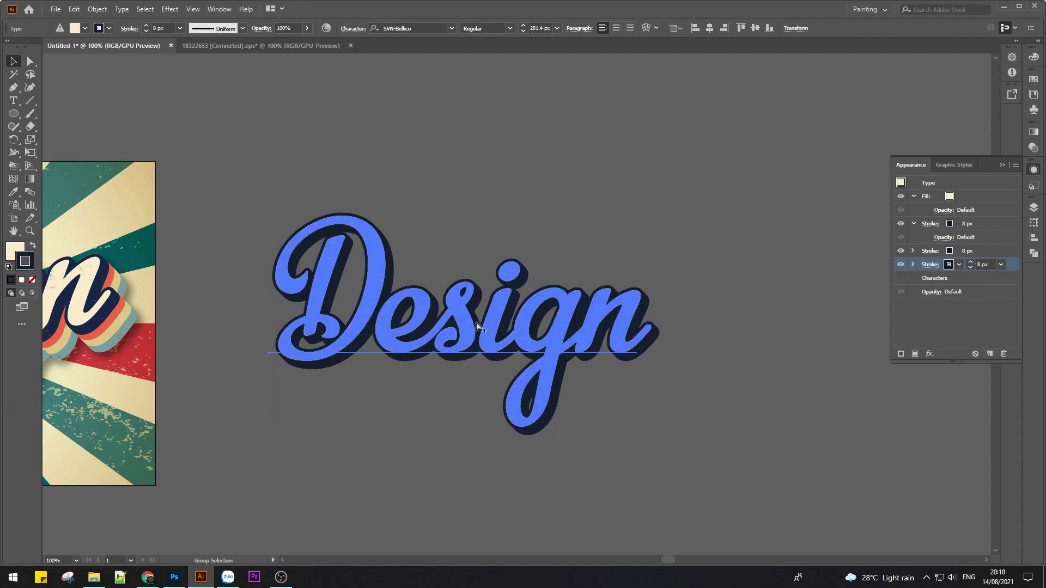
scroll(408, 308, "up", 5)
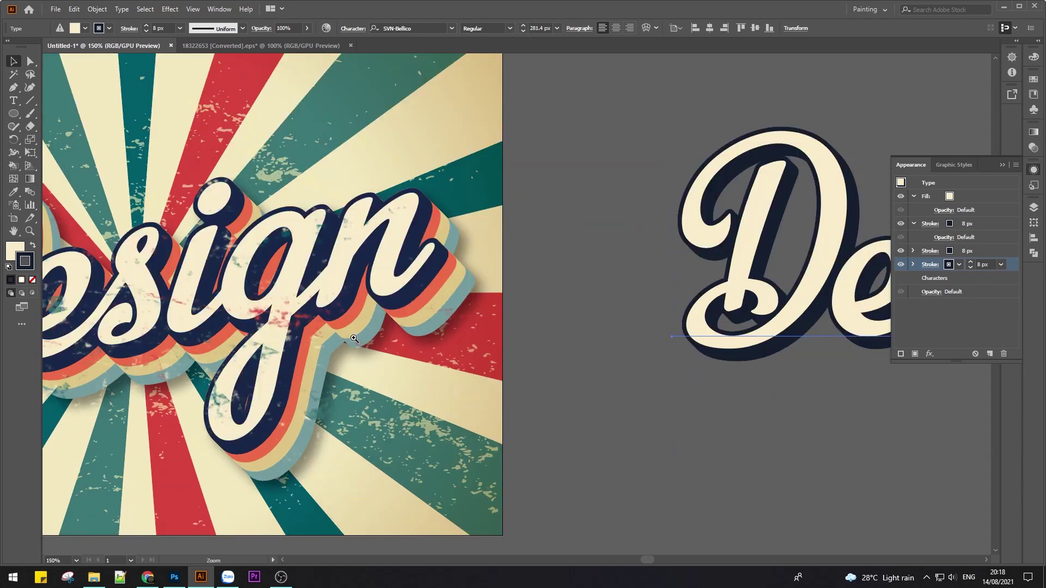
left_click_drag(355, 338, 599, 348)
scroll(719, 270, "down", 2)
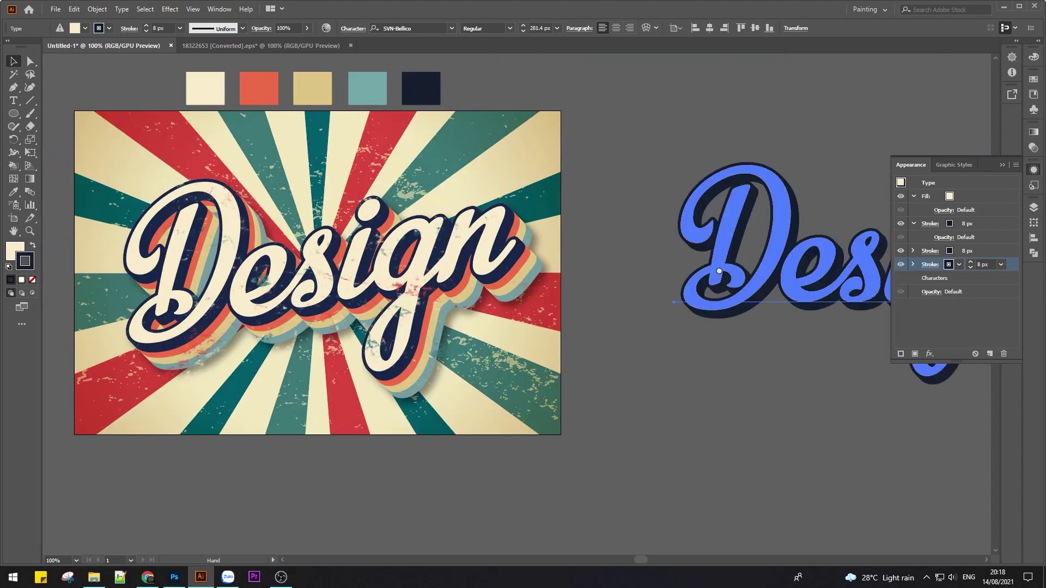
left_click_drag(719, 270, 619, 287)
scroll(535, 285, "down", 1)
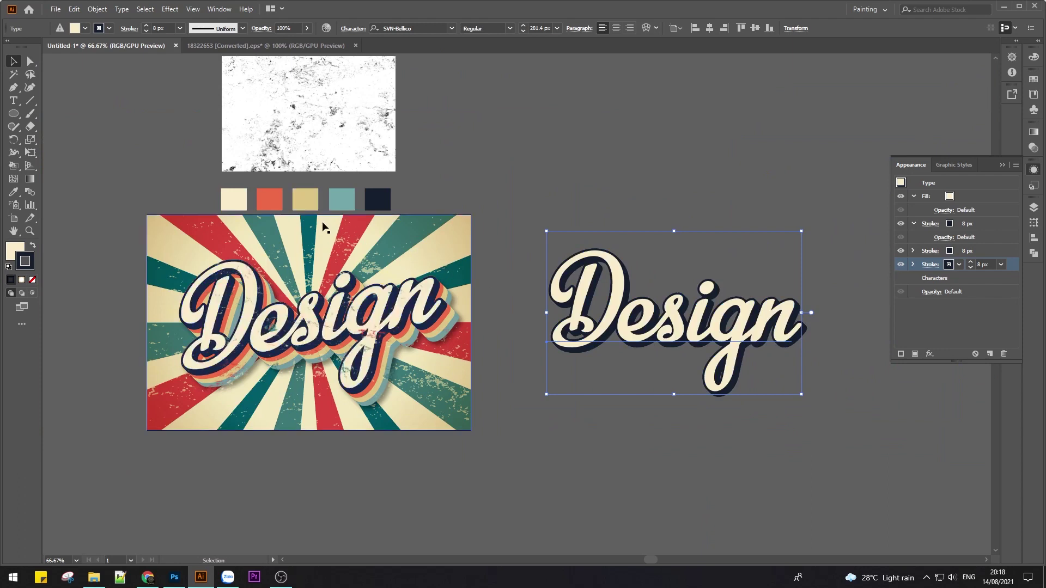
Step: Colour the new stroke coral, sampled from the reference swatch
key("i")
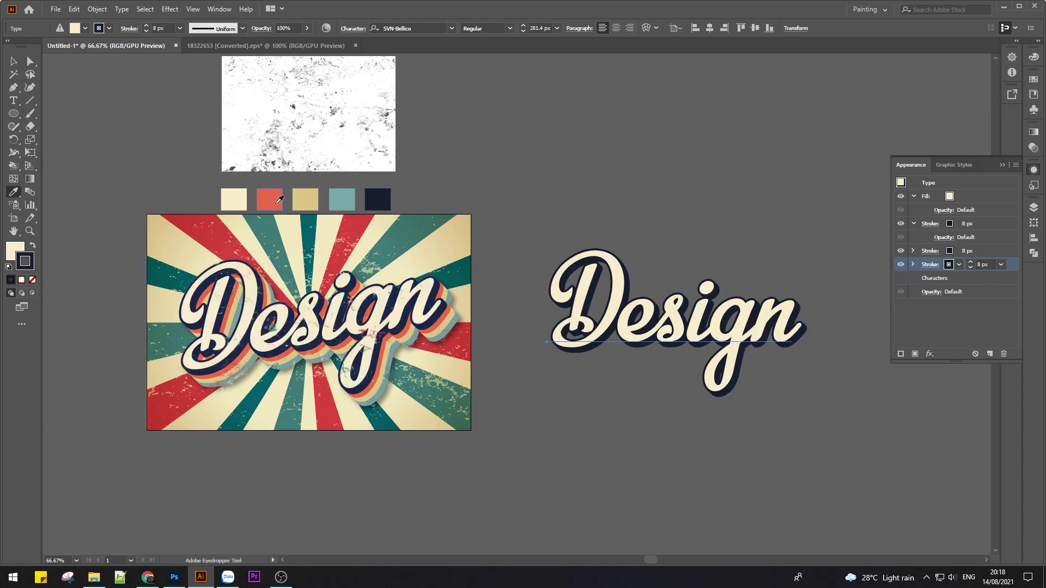
left_click(271, 192)
key("v")
left_click(641, 313)
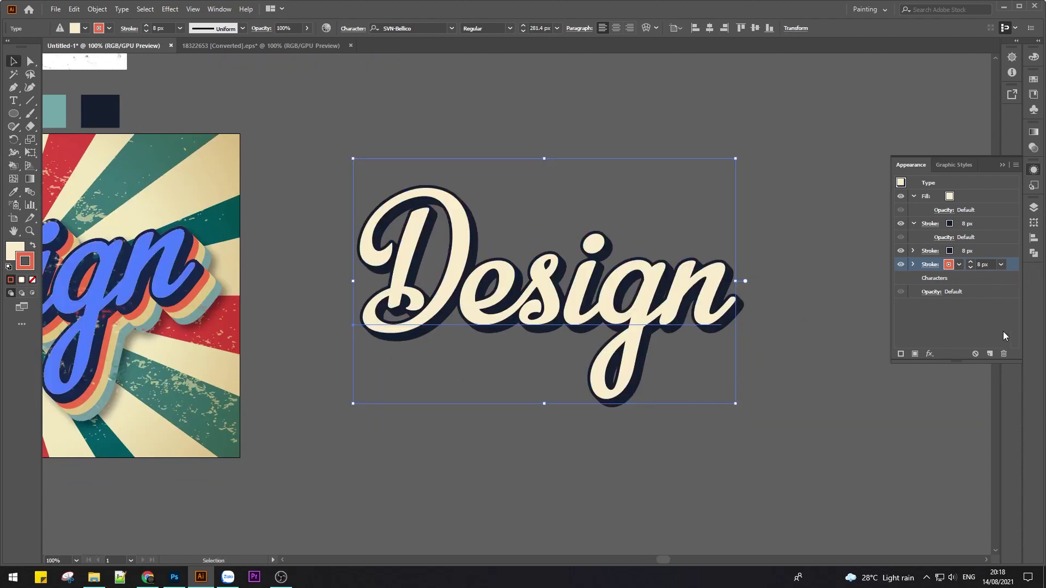
left_click(930, 353)
mouse_move(969, 133)
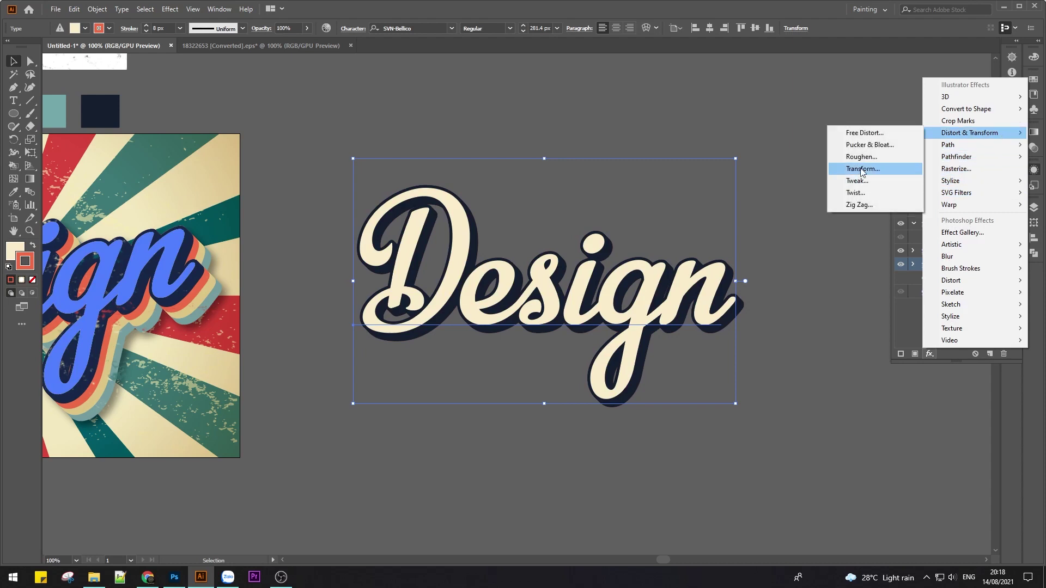
Step: Add a second Transform to the coral stroke: 1 px right and down, 9 copies
left_click(870, 174)
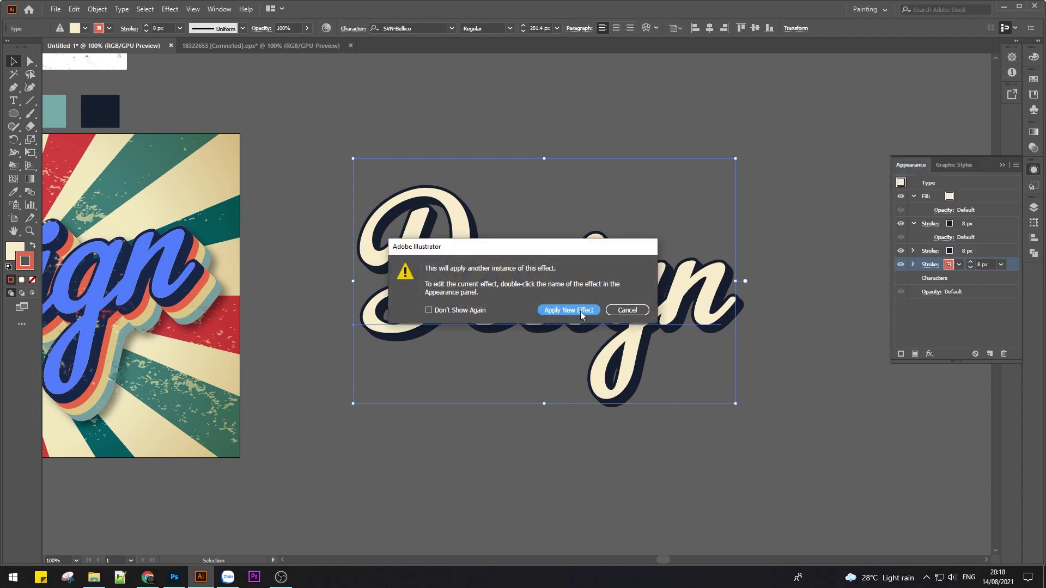
left_click(582, 310)
left_click(804, 206)
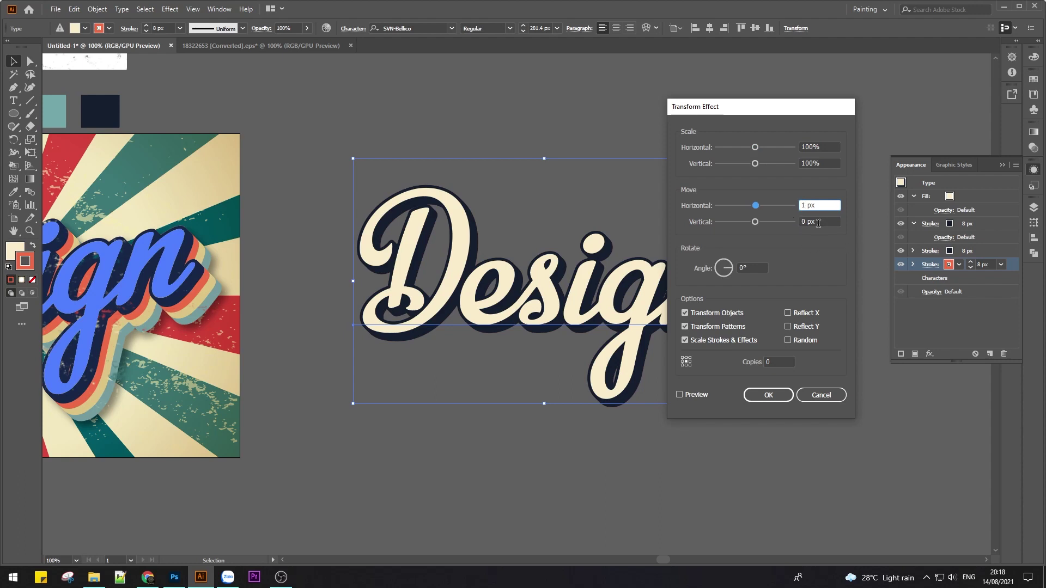
left_click(808, 222)
type("1")
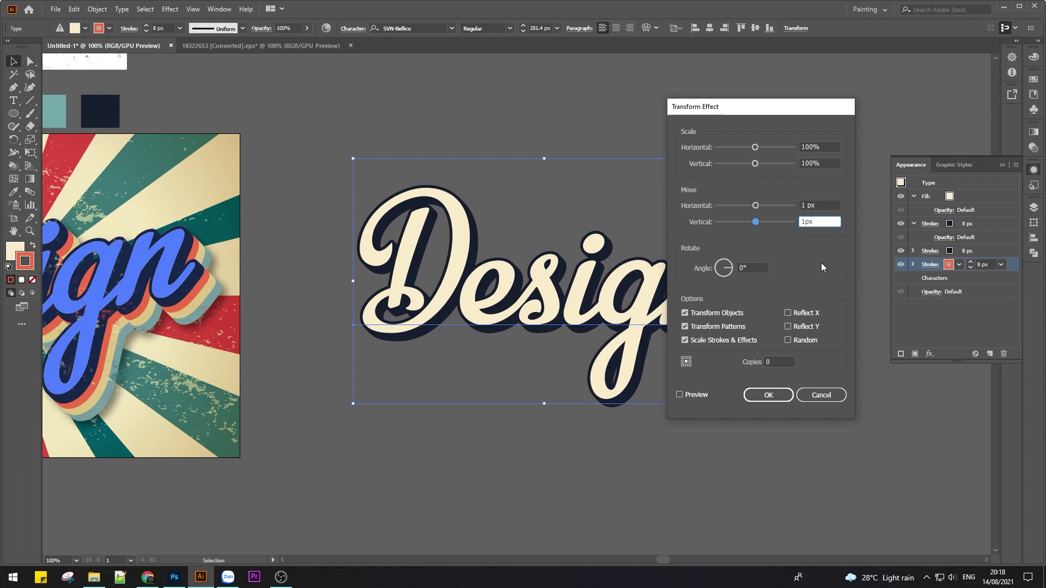
left_click(679, 395)
key("Up")
key("Up")
key("Up")
key("Up")
key("Up")
key("Up")
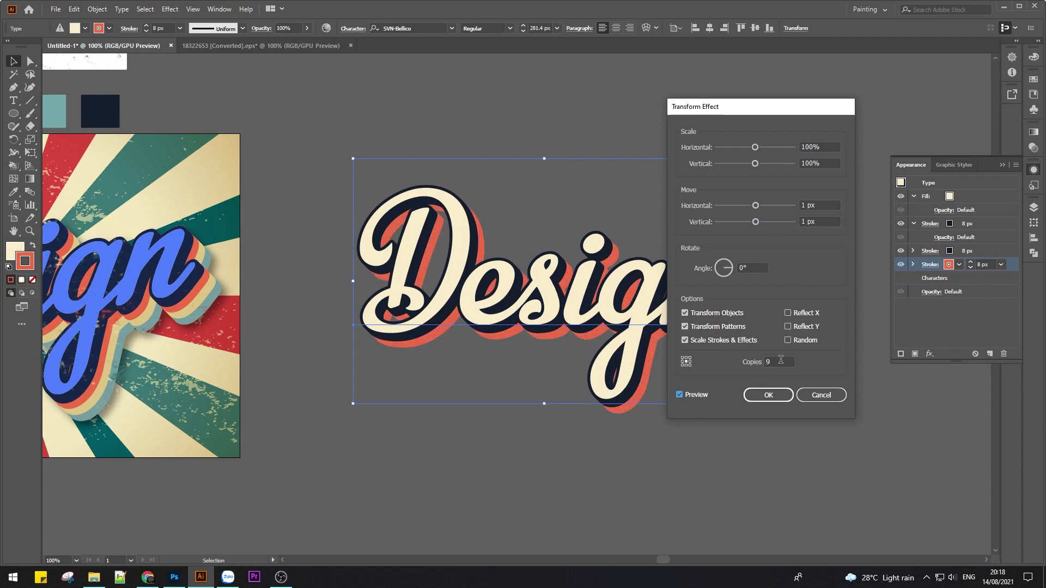
key("Up")
key("Down")
left_click(770, 396)
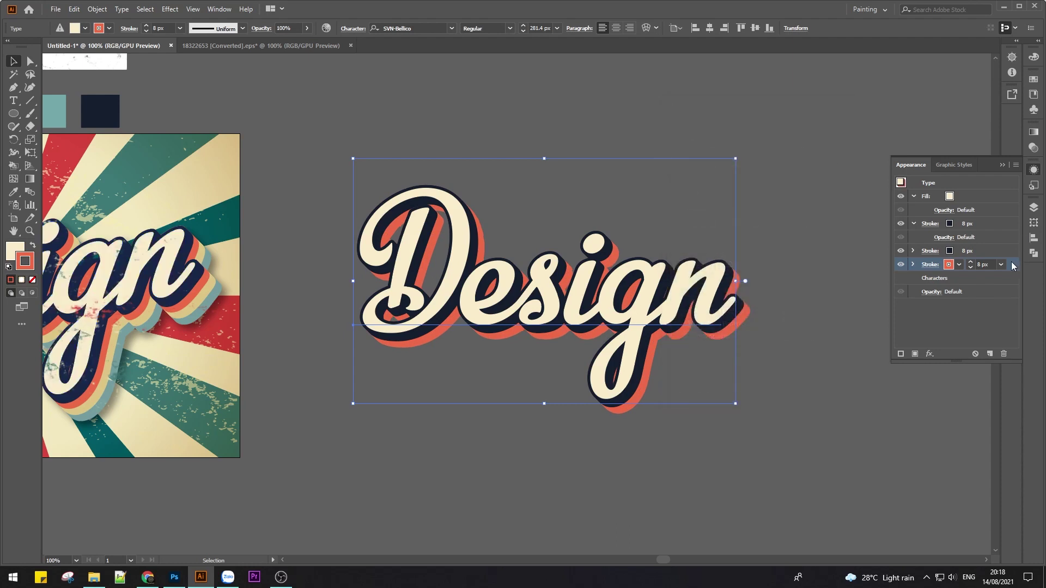
mouse_move(1010, 269)
left_mouse_down()
mouse_move(1006, 341)
mouse_move(991, 353)
left_mouse_up()
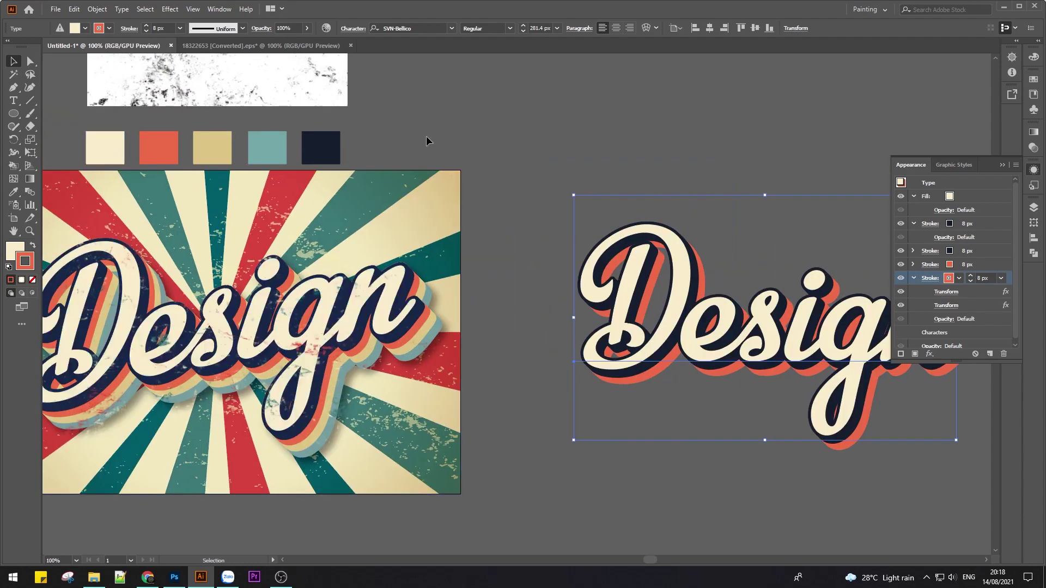
Step: Colour the duplicated stroke tan and raise its 1 px Transform to 16 copies
key("i")
left_click(231, 144, "shift")
key("v")
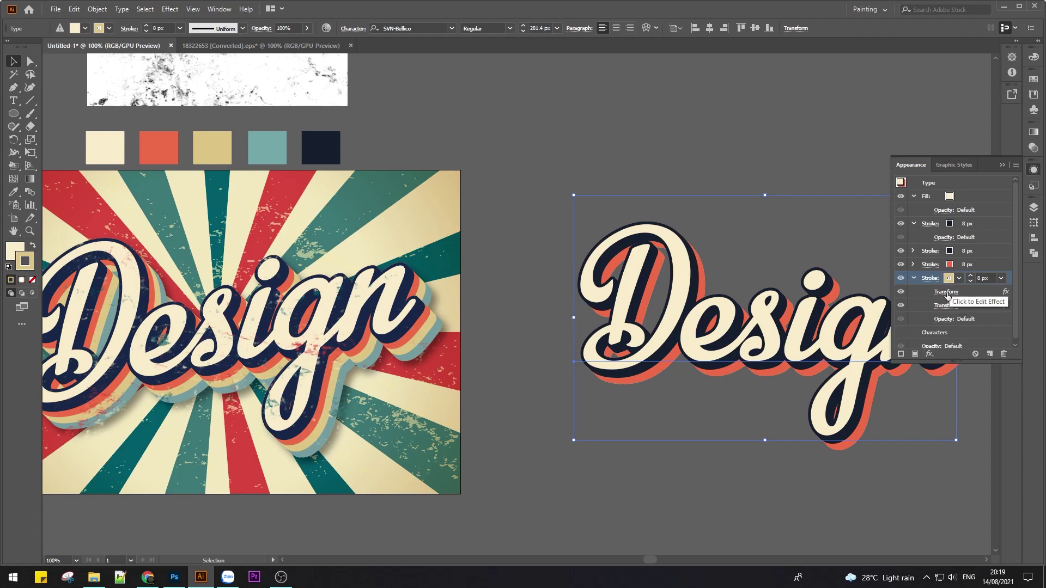
left_click(946, 293)
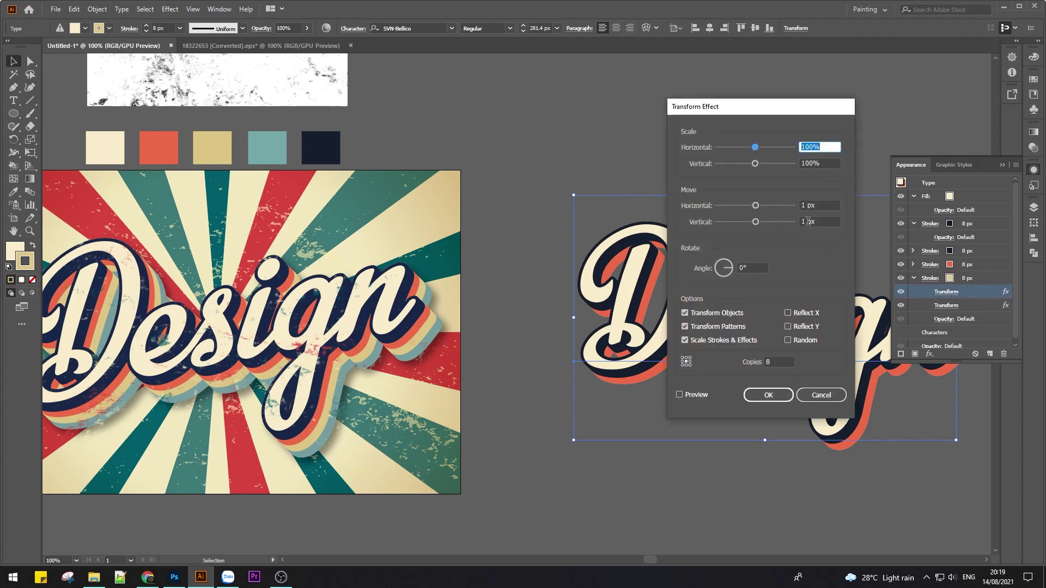
left_click(779, 363)
type("10")
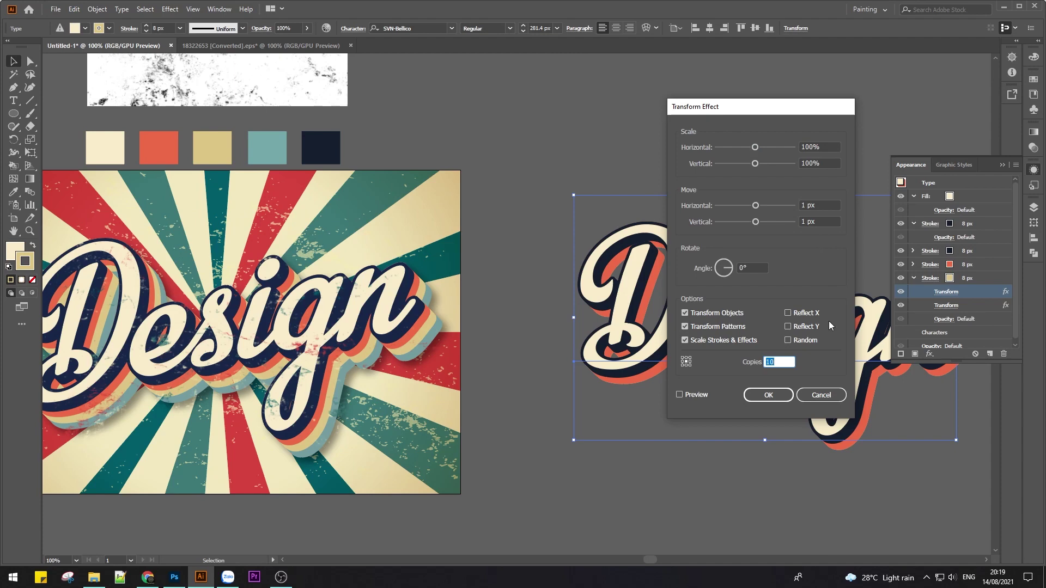
left_click(679, 395)
key("Up")
key("Up")
key("Up")
key("Up")
key("Up")
key("Up")
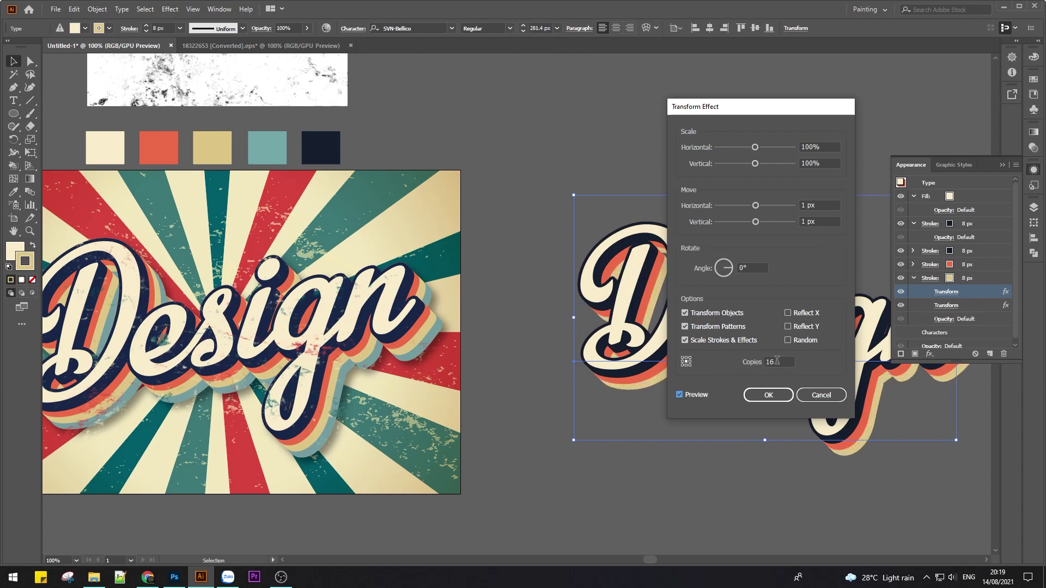
left_click(768, 395)
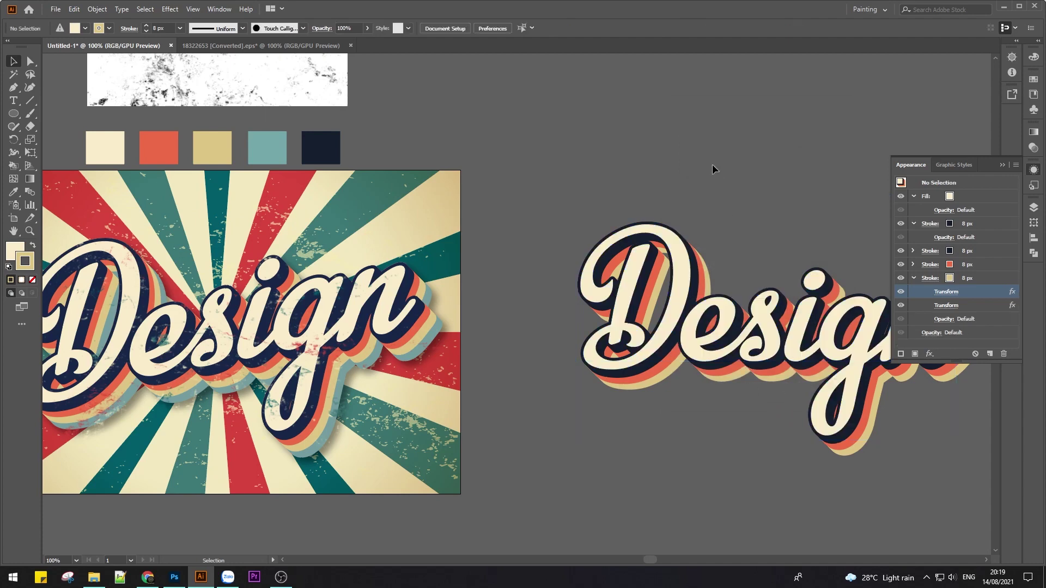
left_click_drag(760, 188, 598, 171)
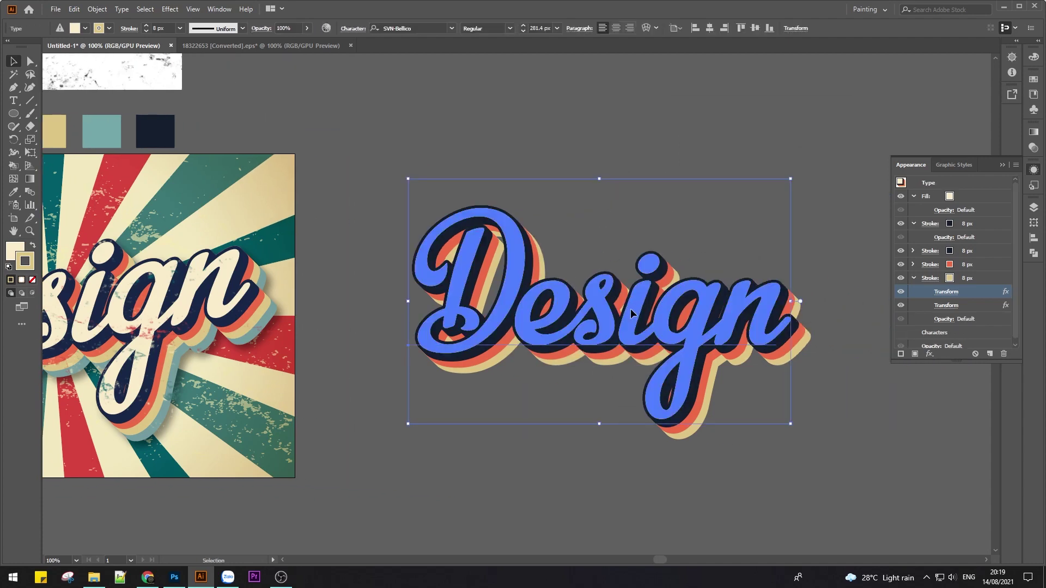
left_click(951, 282)
Step: Duplicate the tan stroke and colour the new bottom copy teal from the swatch
left_click(914, 278)
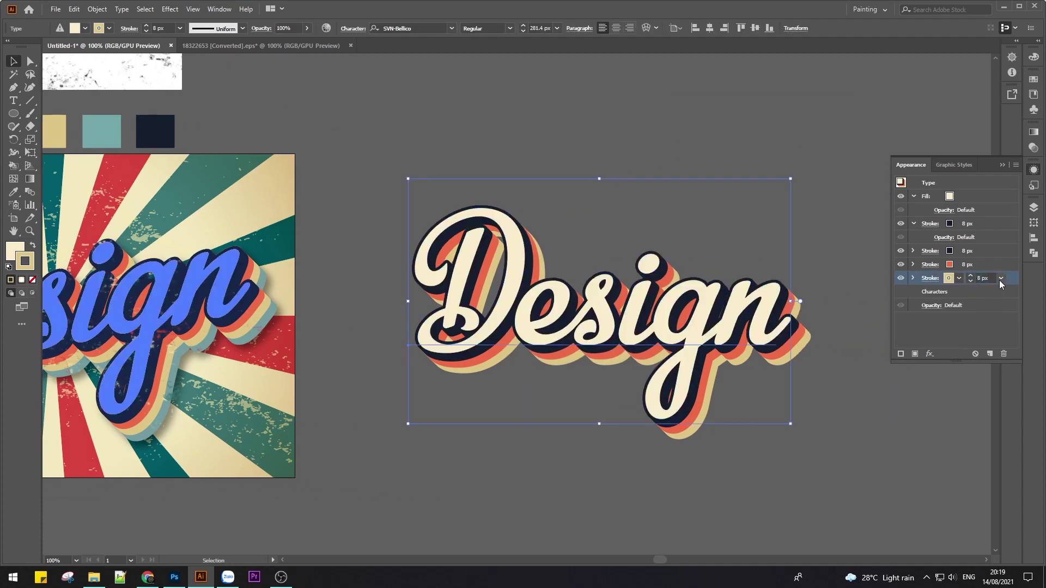
left_click(991, 354)
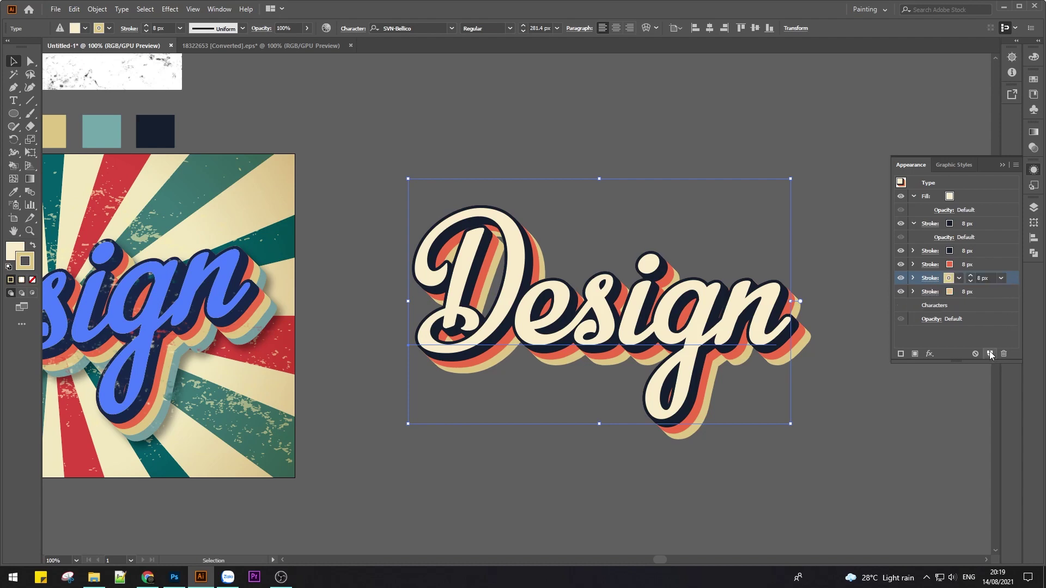
left_click(952, 289)
key("i")
left_click(109, 129)
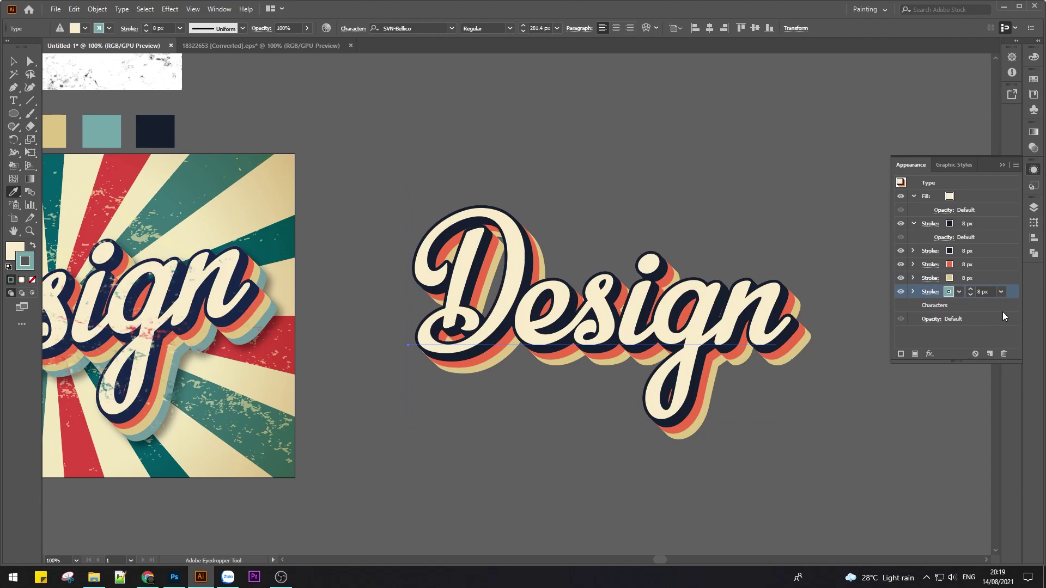
Step: Raise the teal stroke's Transform copies to 24 and inspect the layered extrusion
left_click(913, 292)
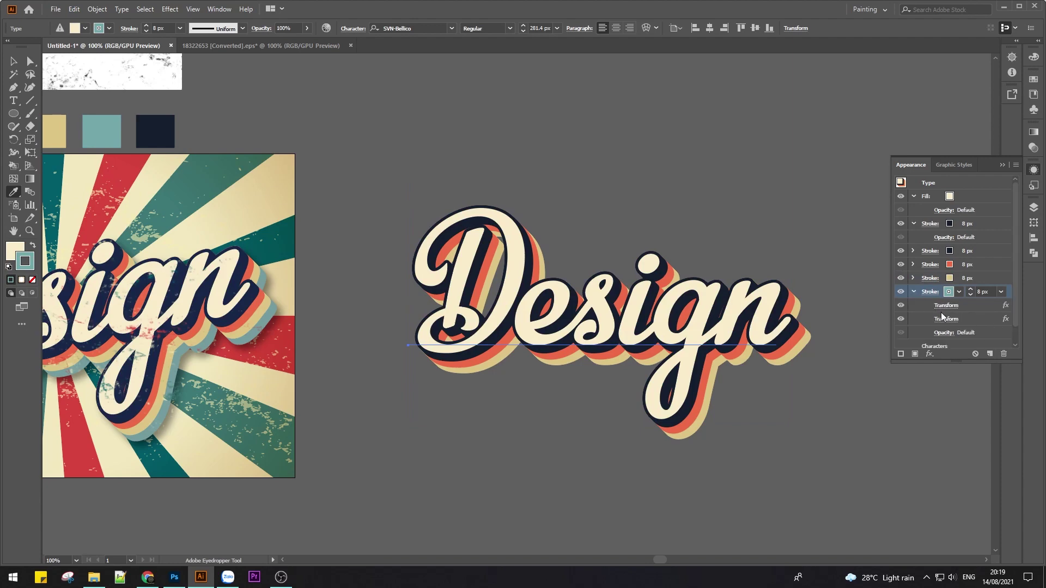
left_click(947, 306)
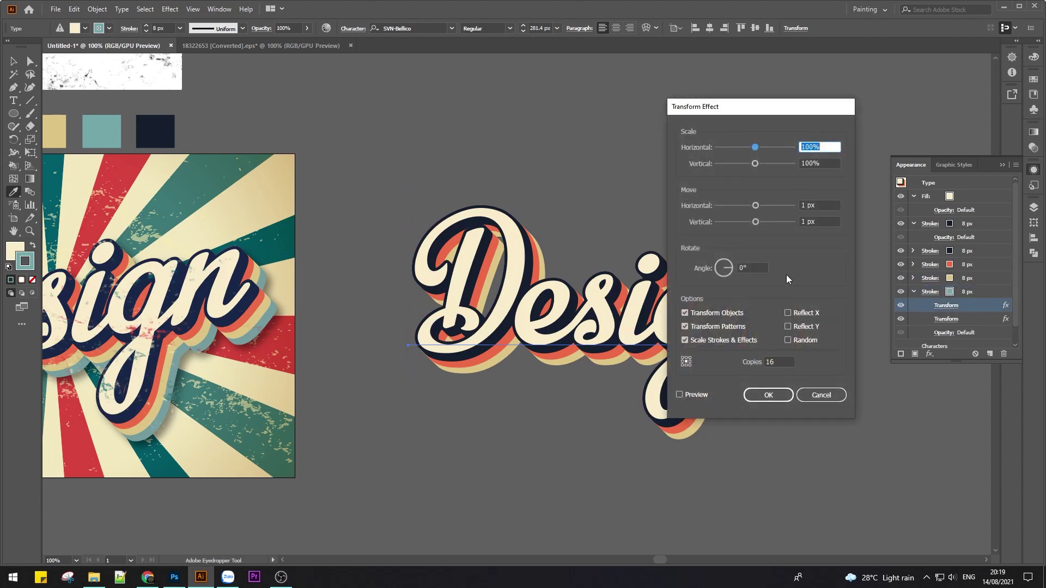
left_click(680, 395)
scroll(780, 363, "up", 4)
scroll(780, 363, "up", 3)
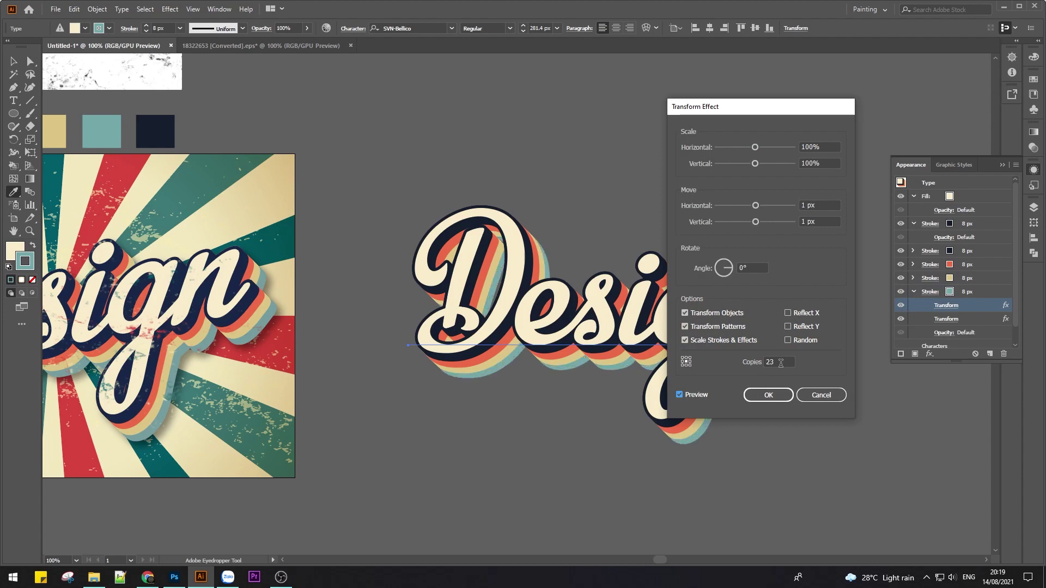
scroll(780, 363, "up", 1)
left_click(768, 395)
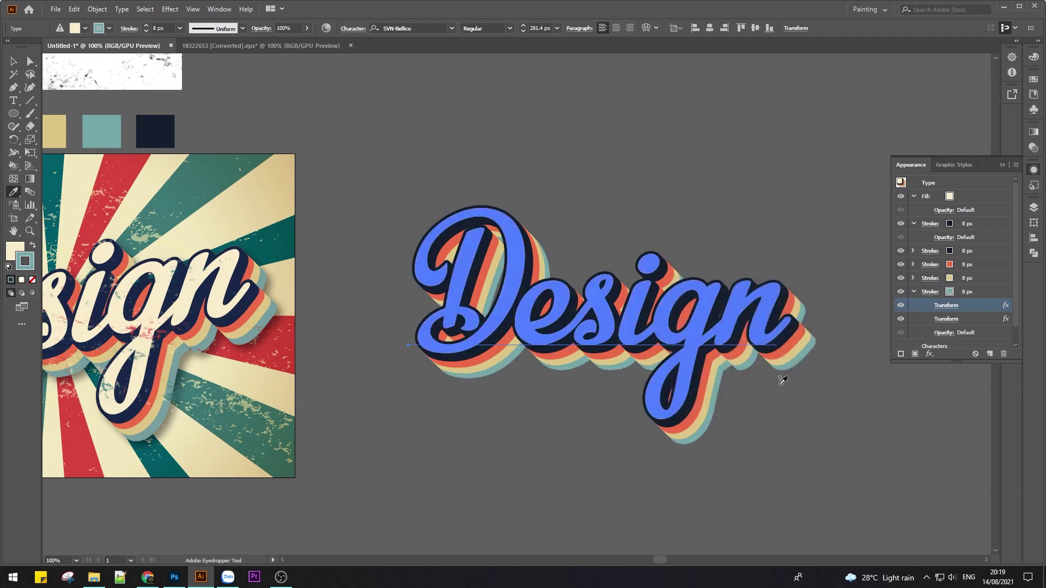
key("v")
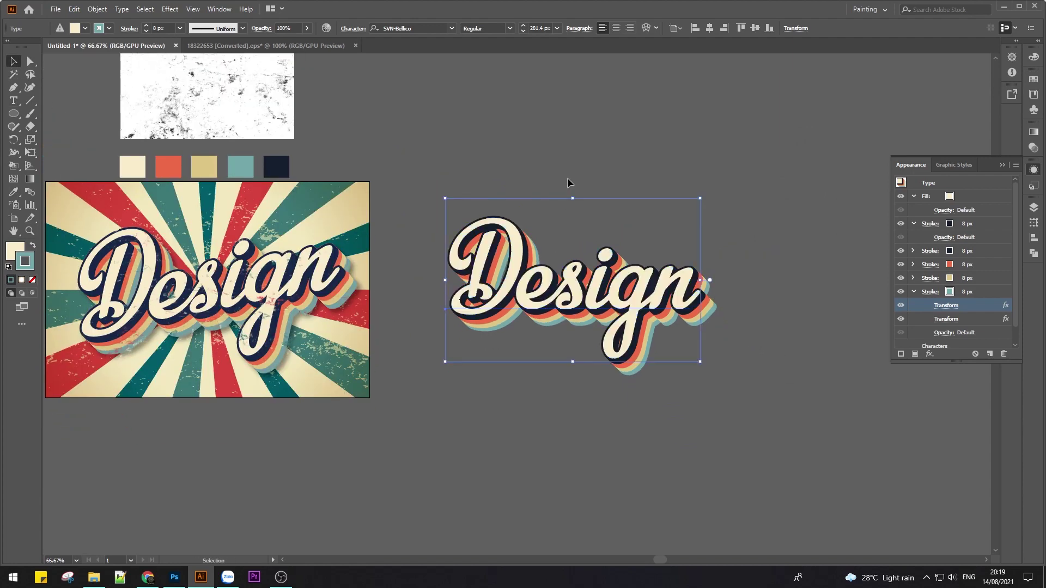
left_click(421, 295)
left_click_drag(421, 295, 490, 248)
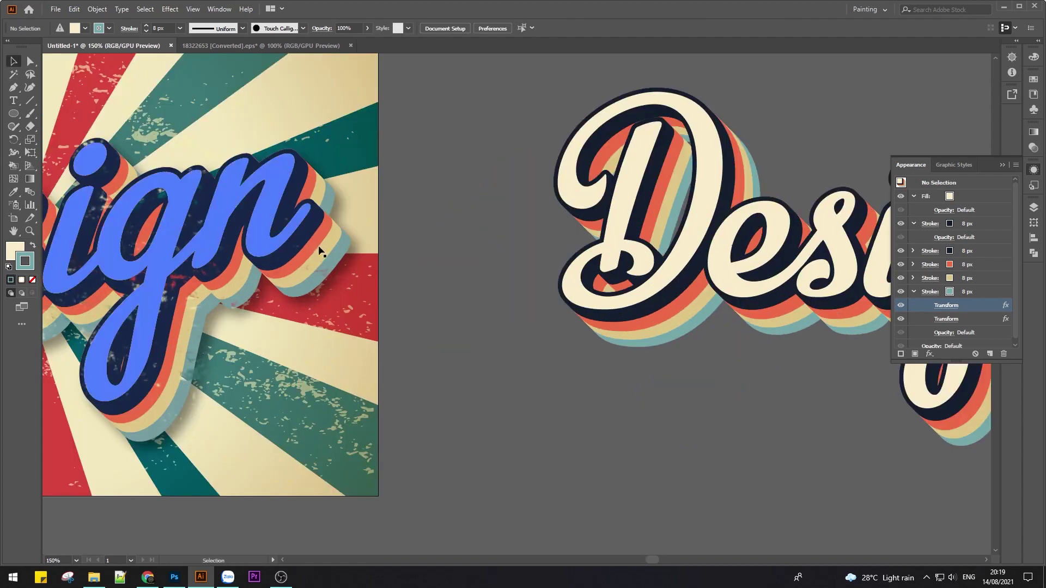
Step: Duplicate the finished sunburst artwork to the right of the original
scroll(345, 276, "down", 2)
left_click(571, 301)
left_click(630, 159)
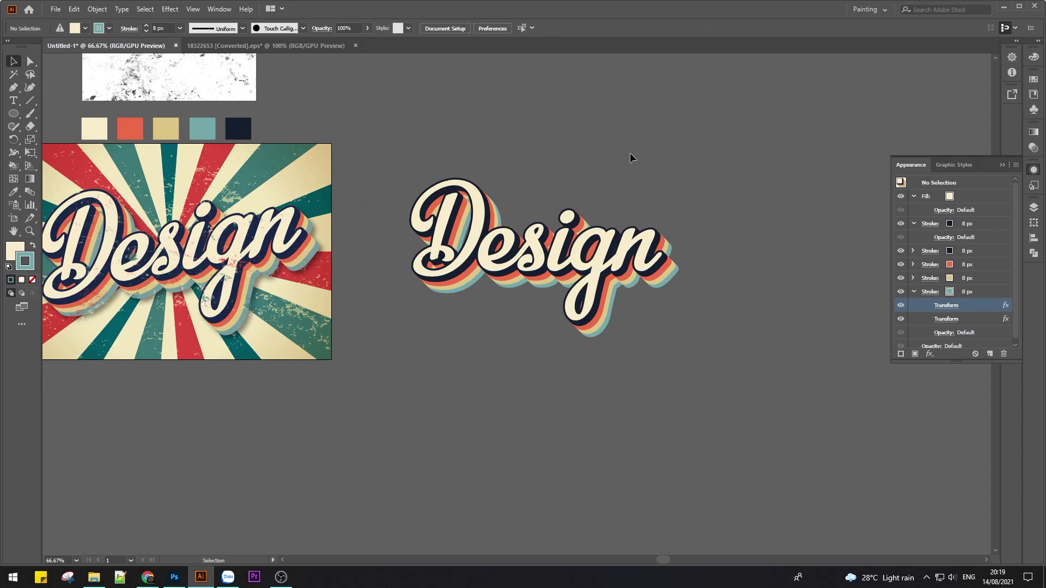
scroll(546, 277, "up", 1)
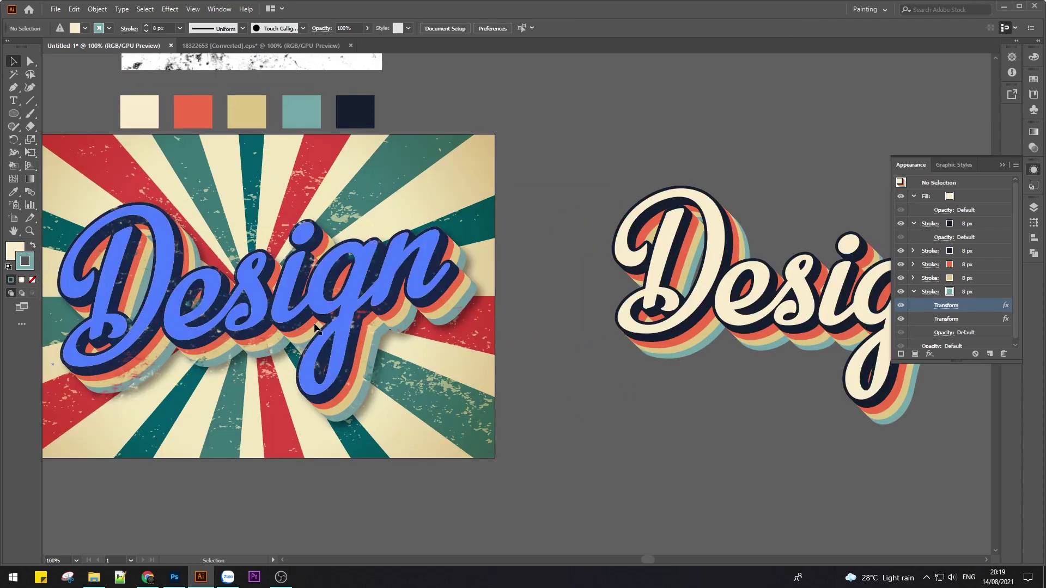
scroll(523, 288, "down", 1)
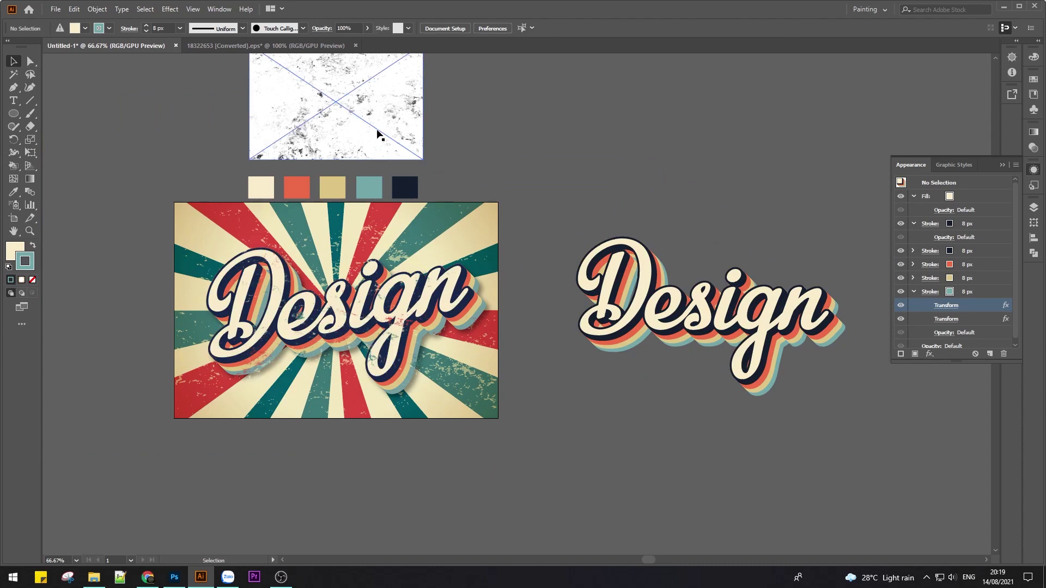
left_click_drag(635, 394, 509, 352)
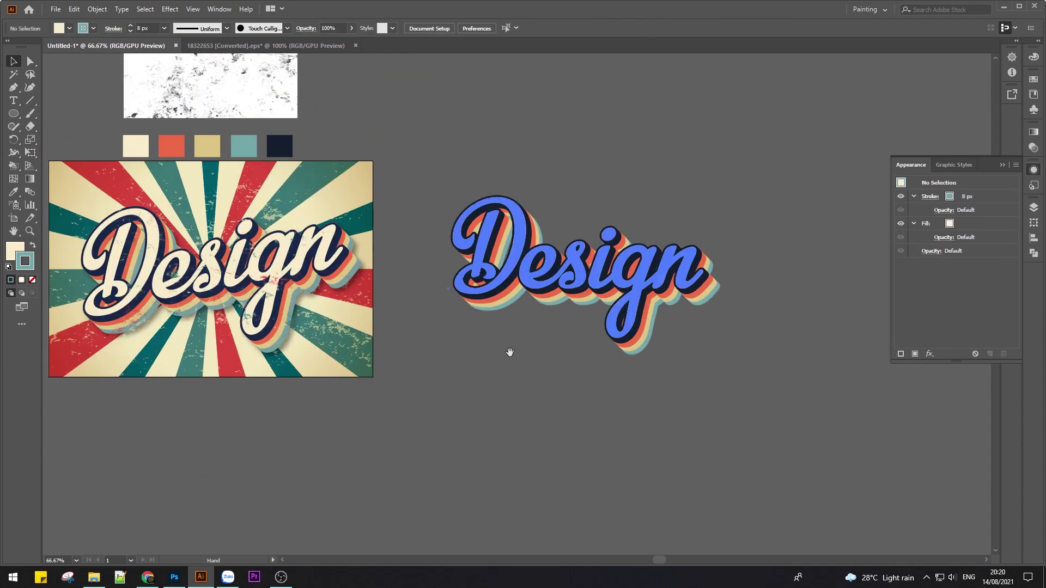
left_click(334, 178)
left_click_drag(390, 392, 441, 398)
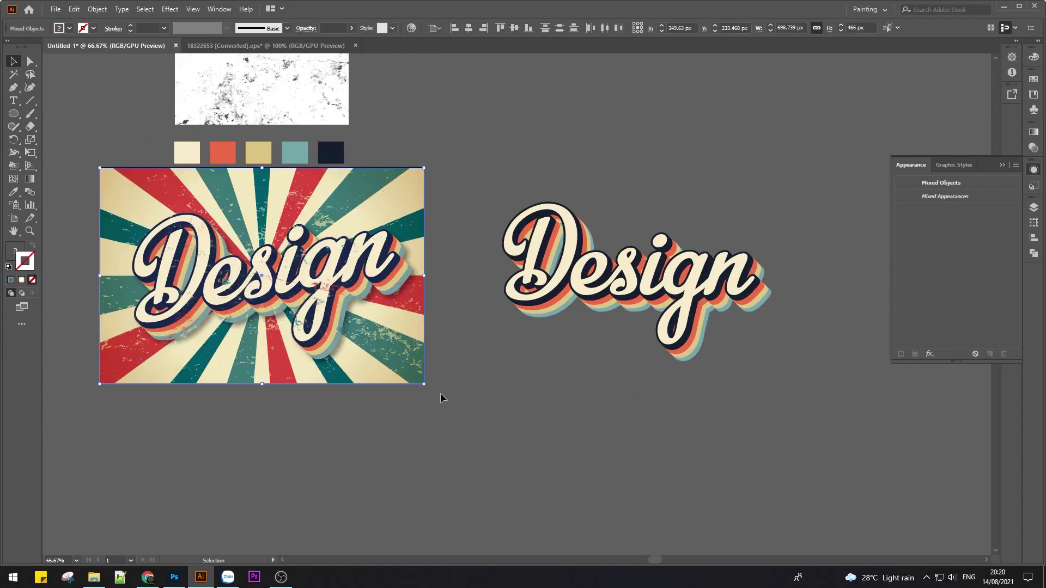
left_click_drag(427, 357, 787, 351)
left_click(612, 112)
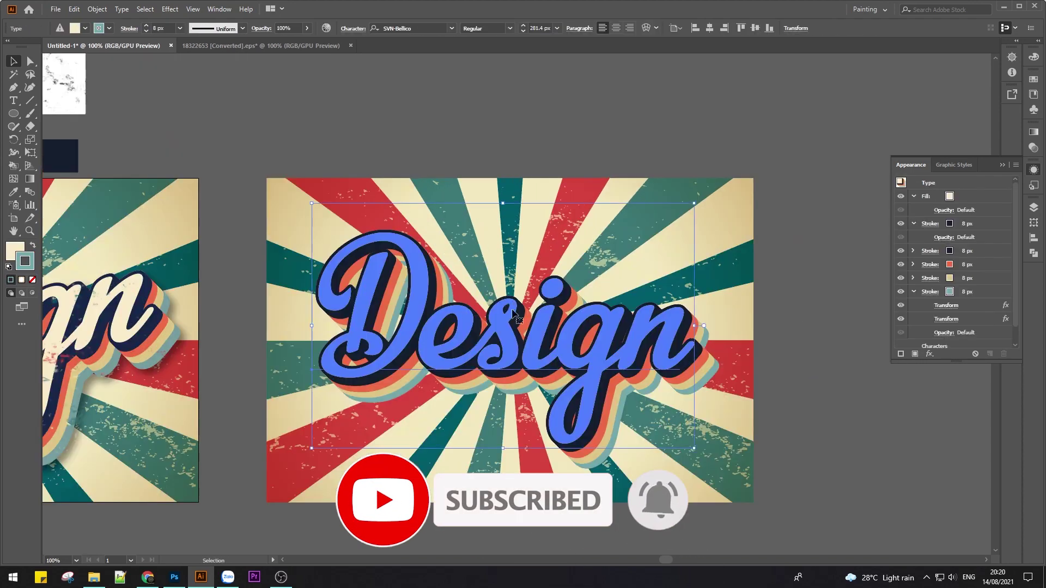
Step: Move the Design lettering onto the sunburst copy and select the dust texture image
left_click_drag(517, 326, 524, 326)
left_click(663, 100)
key("ctrl+minus")
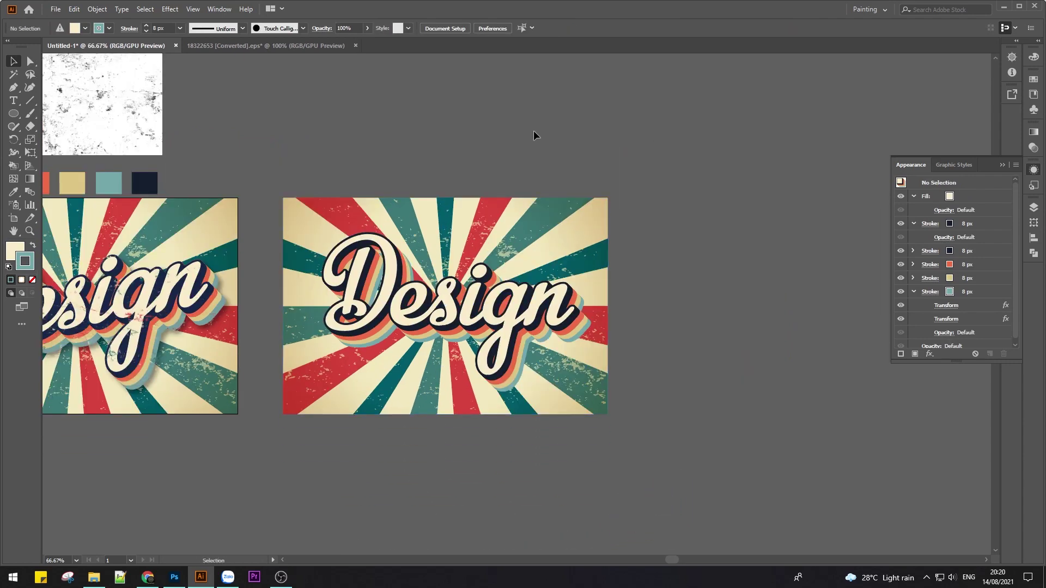
left_click_drag(207, 141, 276, 147)
left_click_drag(452, 226, 216, 300)
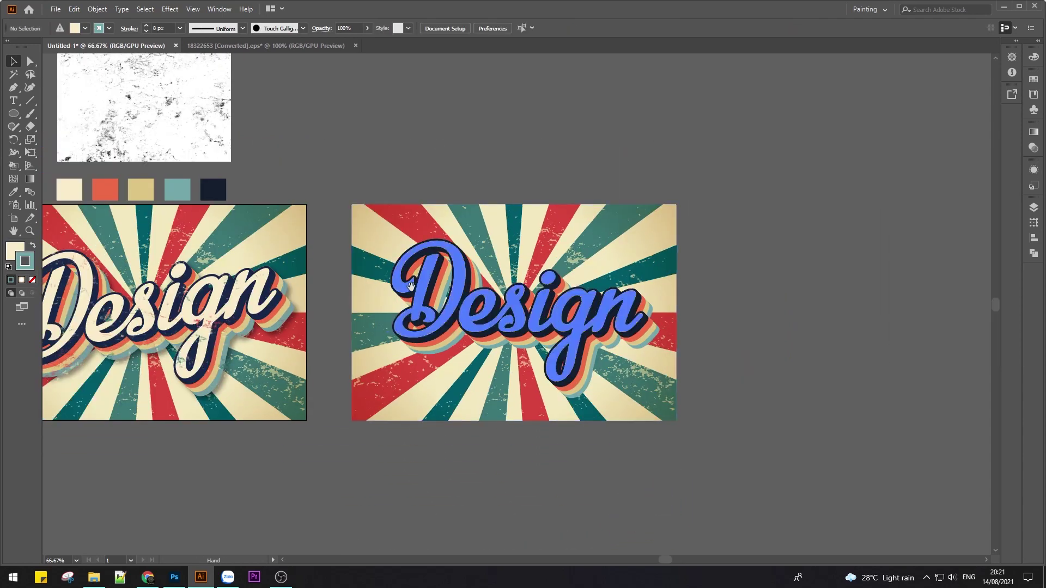
left_click_drag(280, 281, 279, 281)
scroll(433, 117, "up", 1)
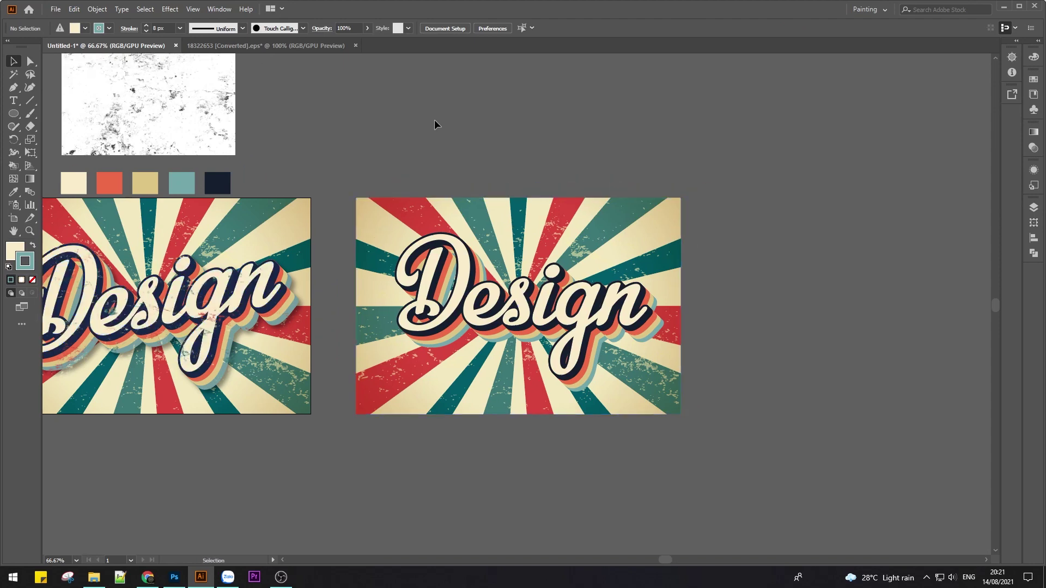
scroll(412, 189, "up", 1)
left_click(147, 151)
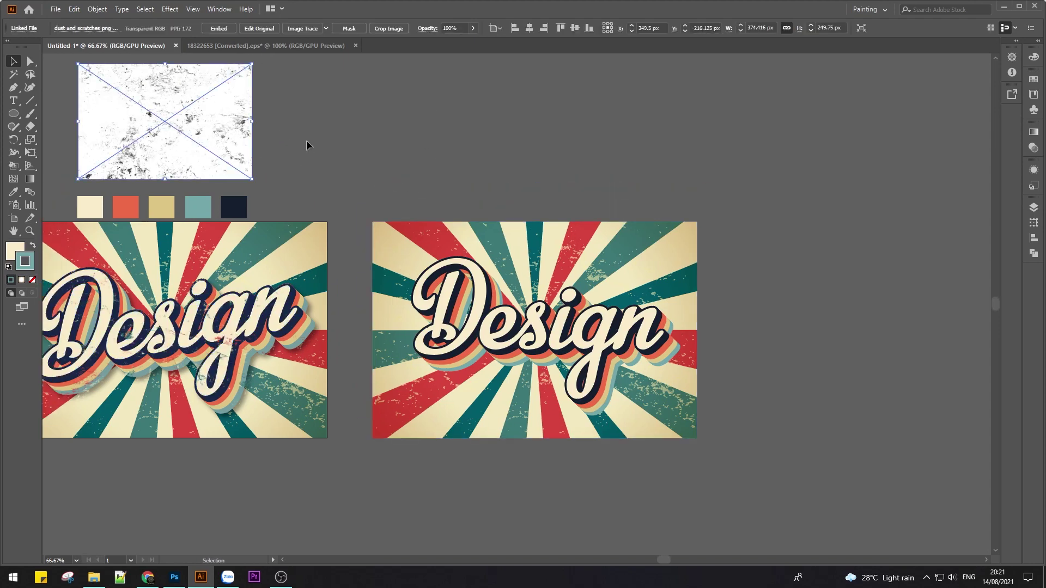
Step: Create an unclipped opacity mask on the right Design lettering in the Transparency panel
left_click(420, 152)
scroll(450, 168, "down", 1)
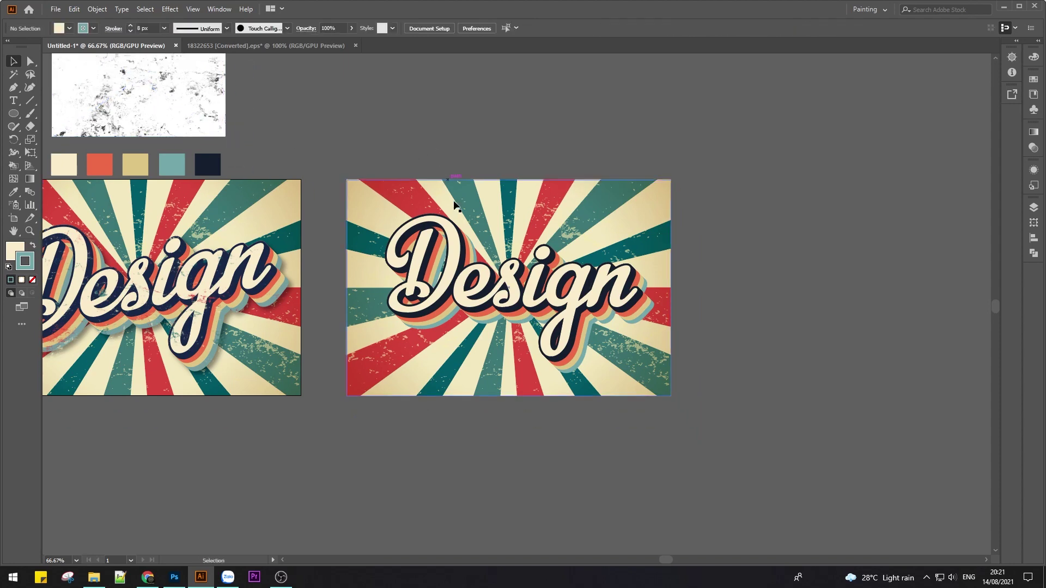
left_click(475, 297)
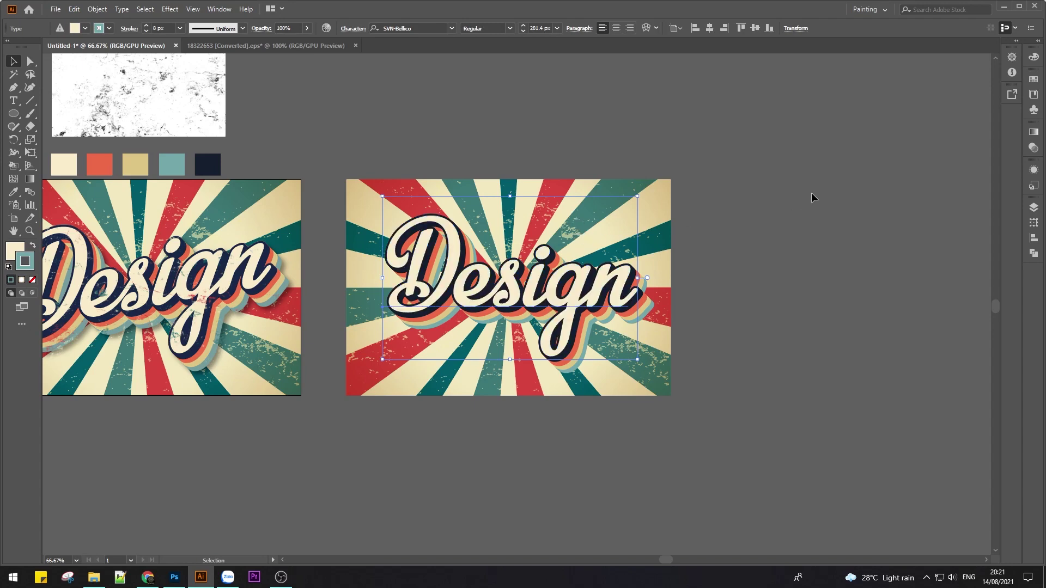
key("ctrl+shift+F10")
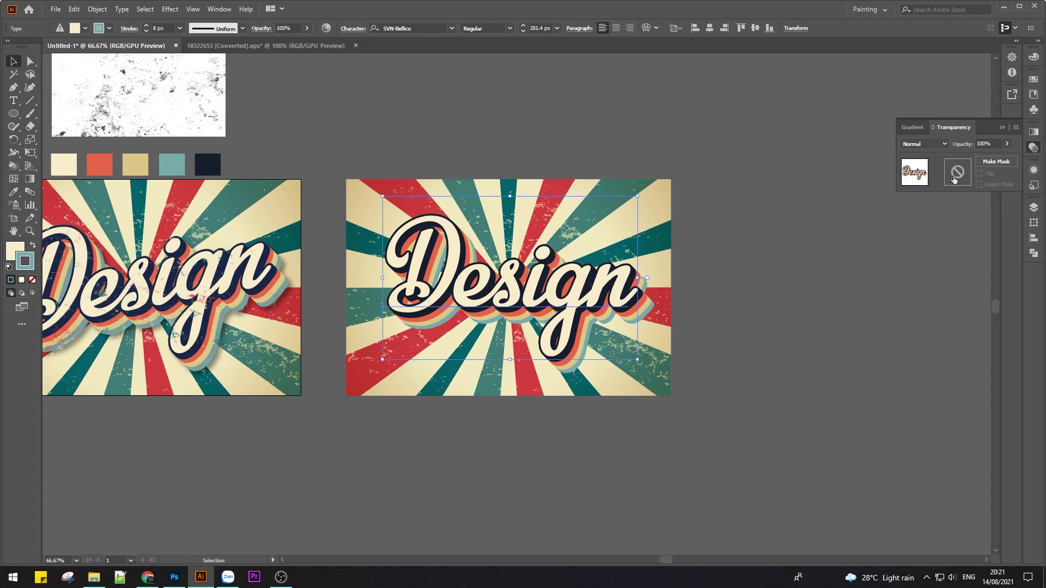
double_click(953, 173)
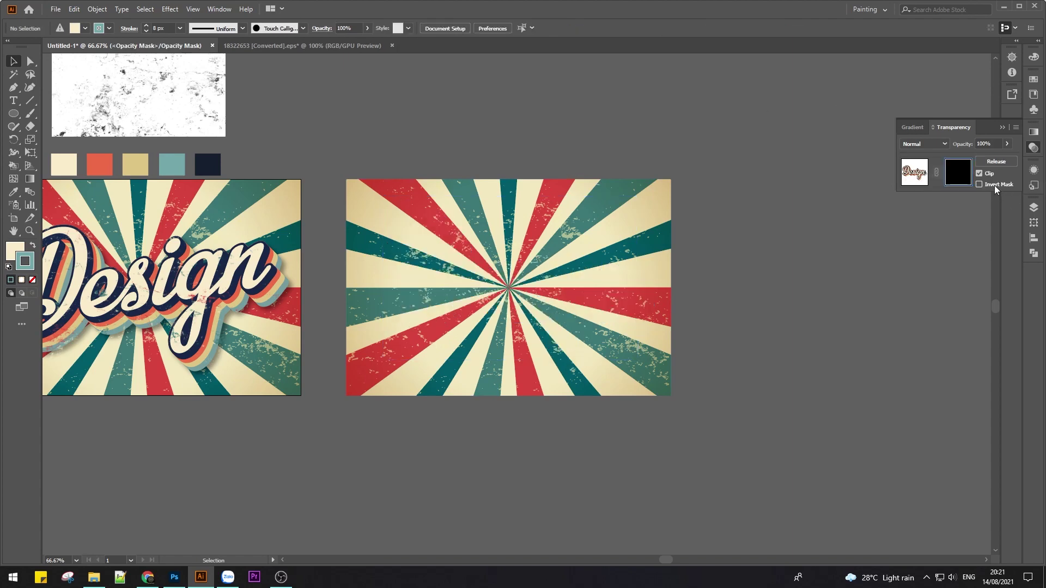
left_click(978, 173)
Step: Paste the dust texture into the mask, enlarge it over the artboard, and zoom to inspect
key("ctrl+v")
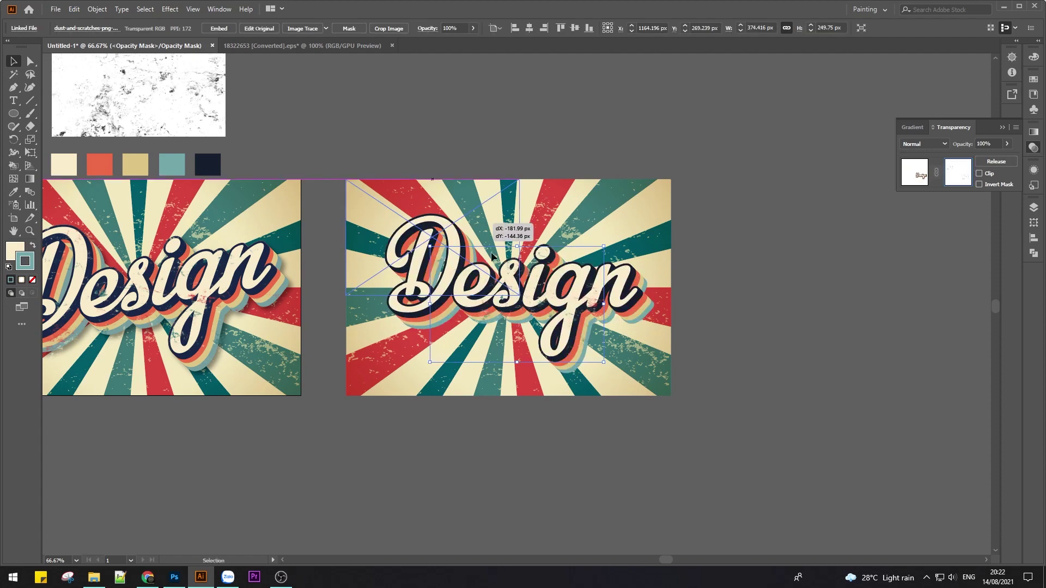
left_click_drag(534, 242, 669, 393)
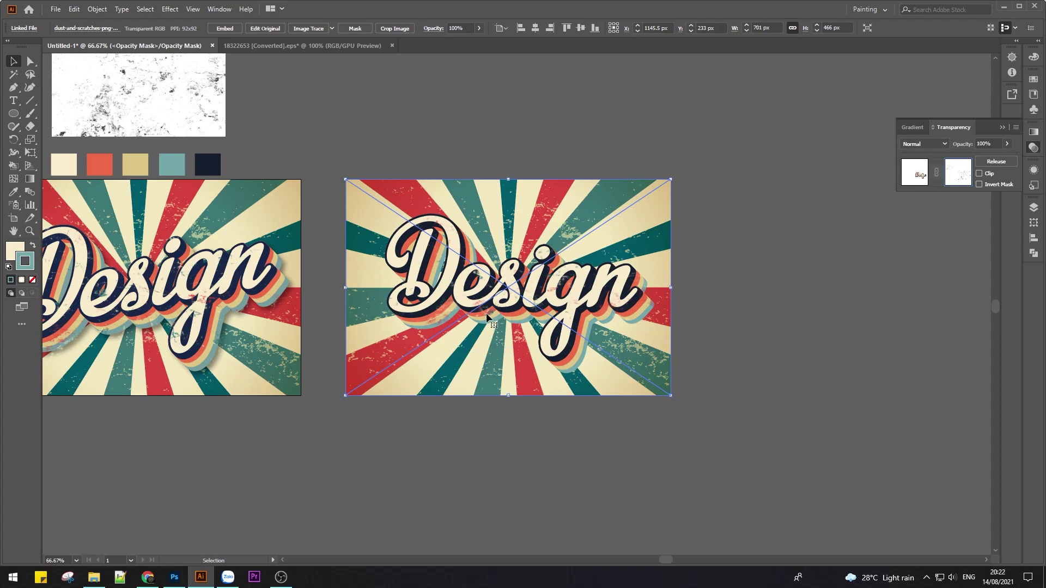
key("ctrl+1")
key("ctrl+minus")
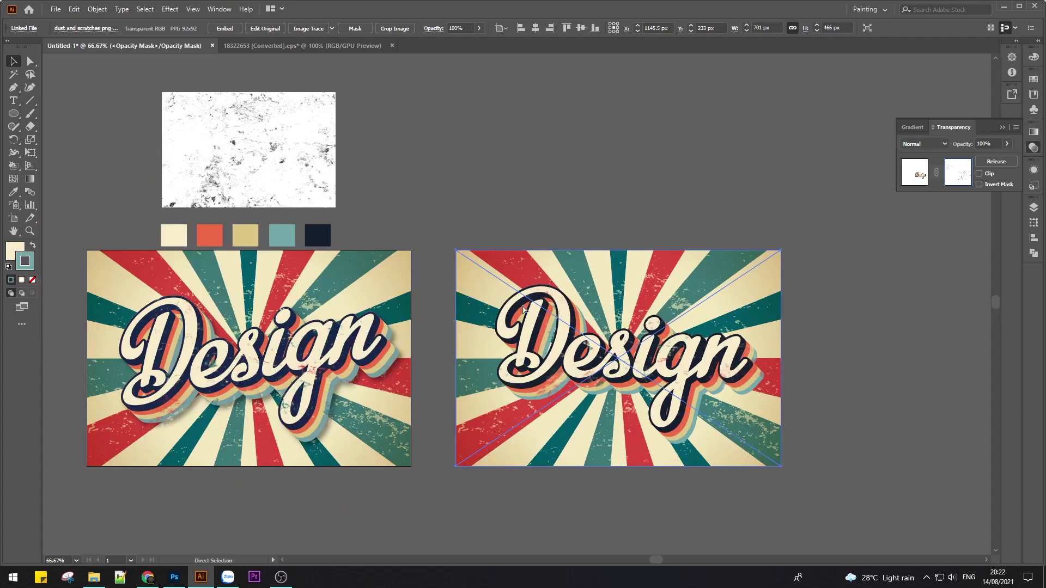
key("ctrl+plus")
key("ctrl+plus")
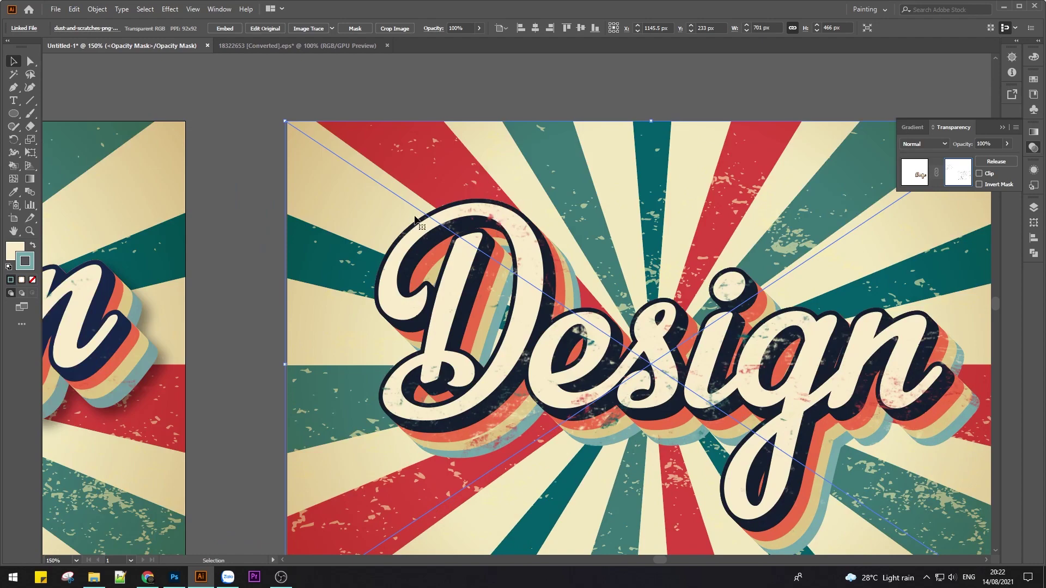
left_click_drag(361, 192, 510, 331)
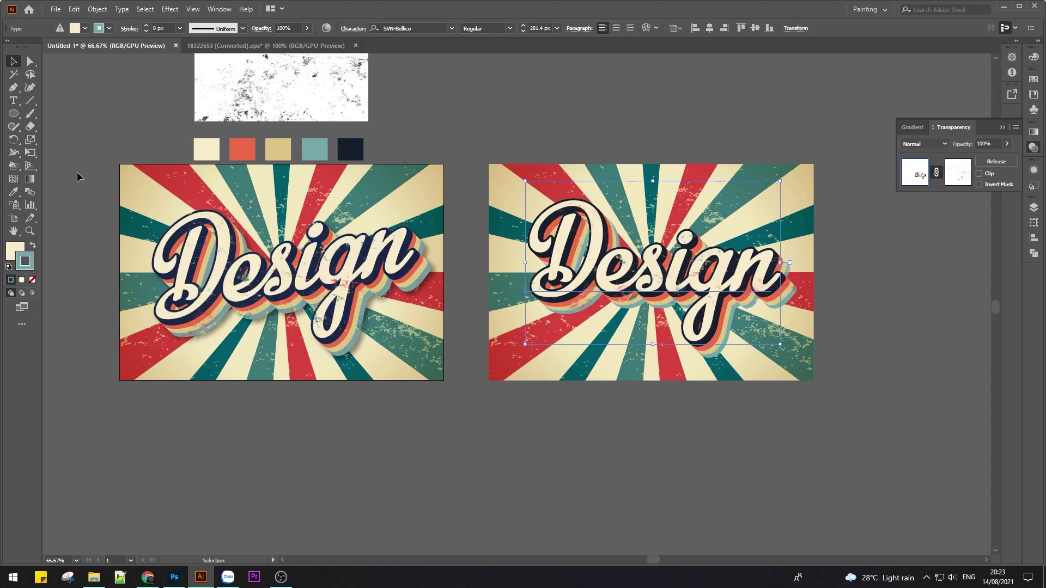
Step: Shear the right Design lettering with Free Transform so its right end rises
left_click(33, 155)
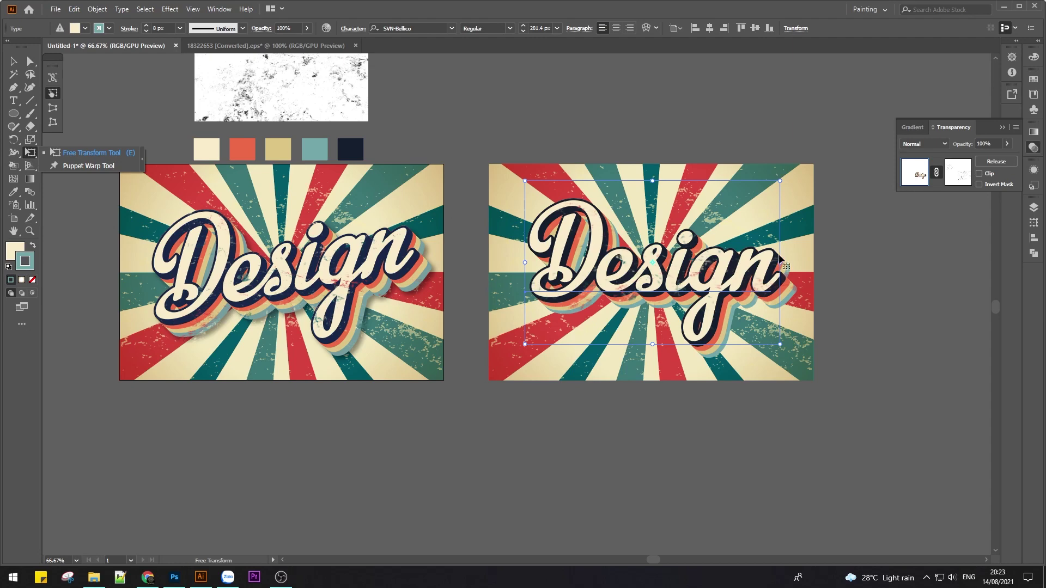
left_click_drag(782, 260, 781, 234)
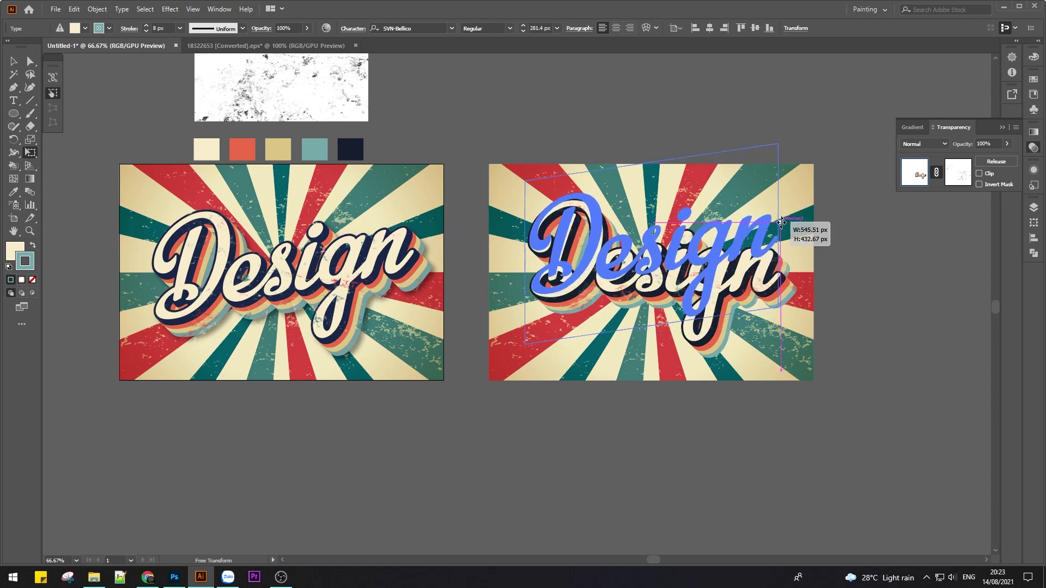
left_click_drag(782, 235, 781, 222)
Step: Move the slanted lettering back into place on the sunburst
left_click(15, 64)
left_click_drag(734, 270, 738, 278)
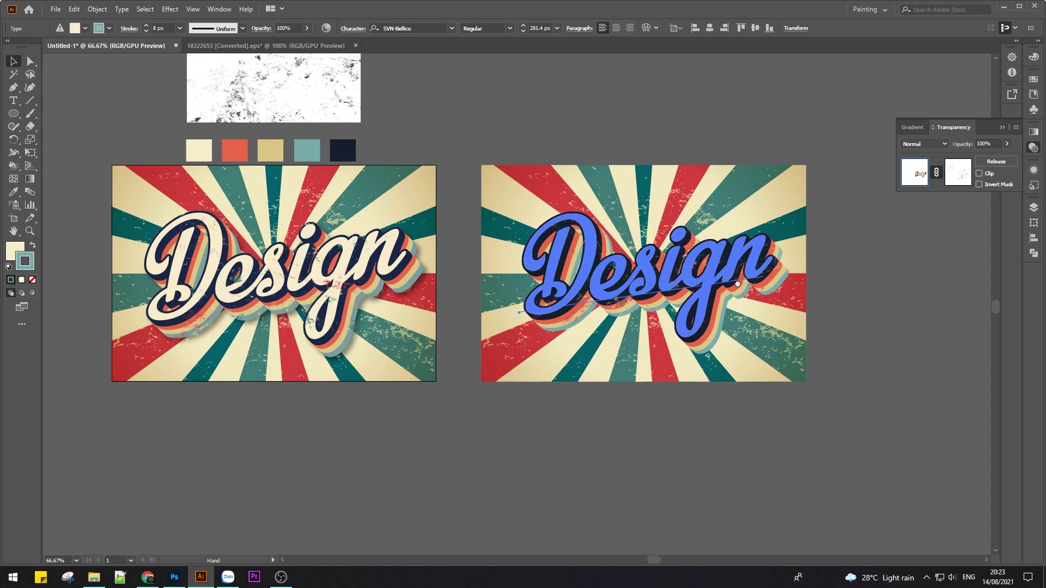
left_click(170, 10)
mouse_move(185, 132)
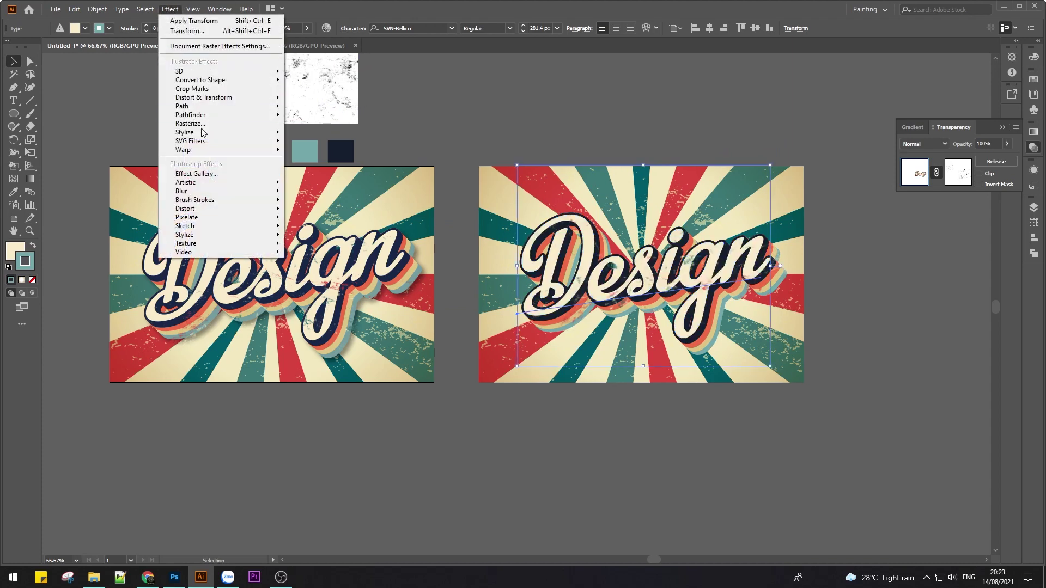
Step: Apply a Multiply drop shadow: 75% opacity, 7 px X/Y offsets, 5 px blur
left_click(332, 134)
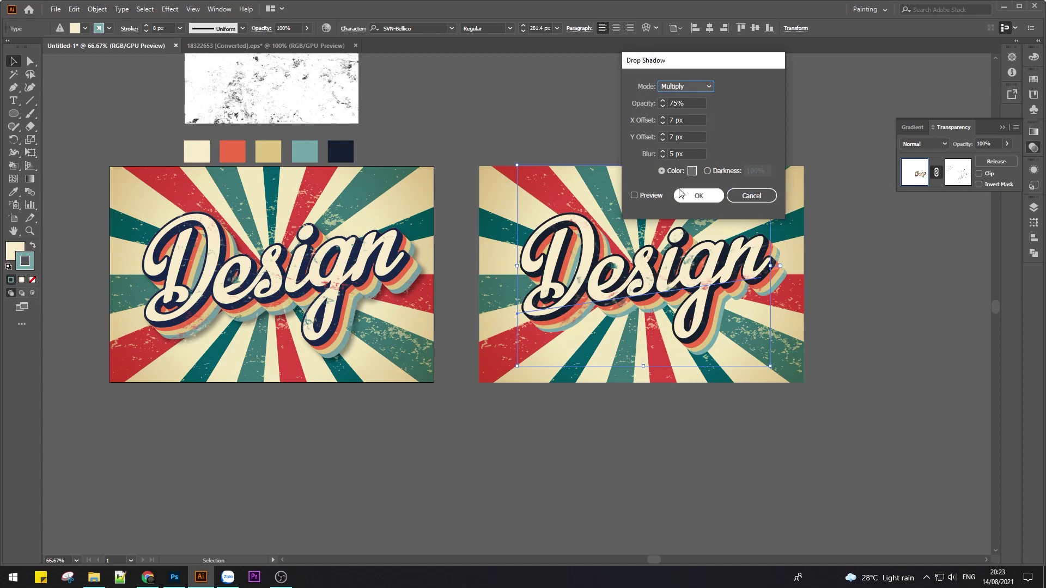
left_click(634, 195)
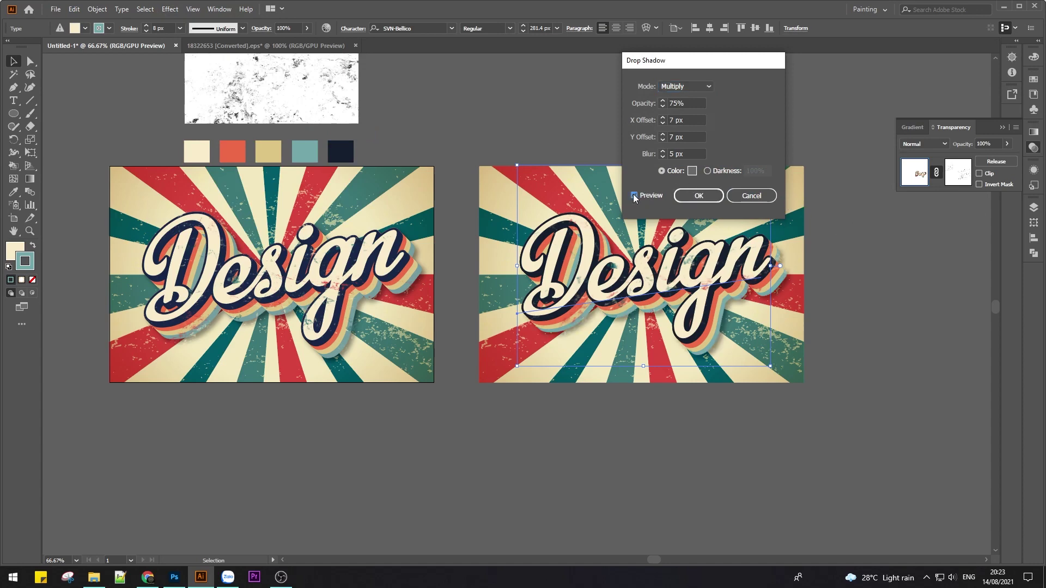
left_click(699, 196)
left_click(713, 104)
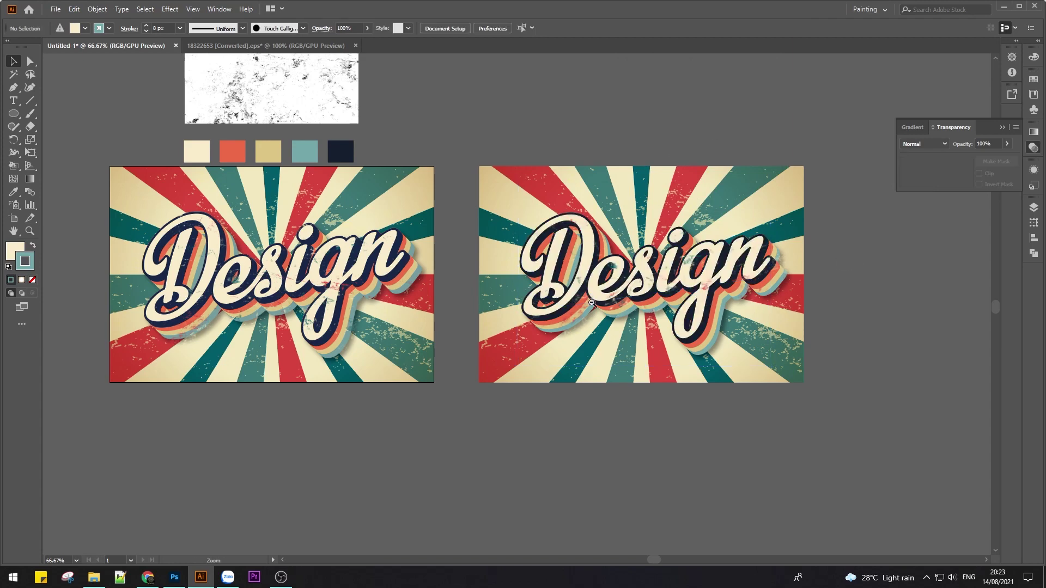
left_click(592, 303, "alt")
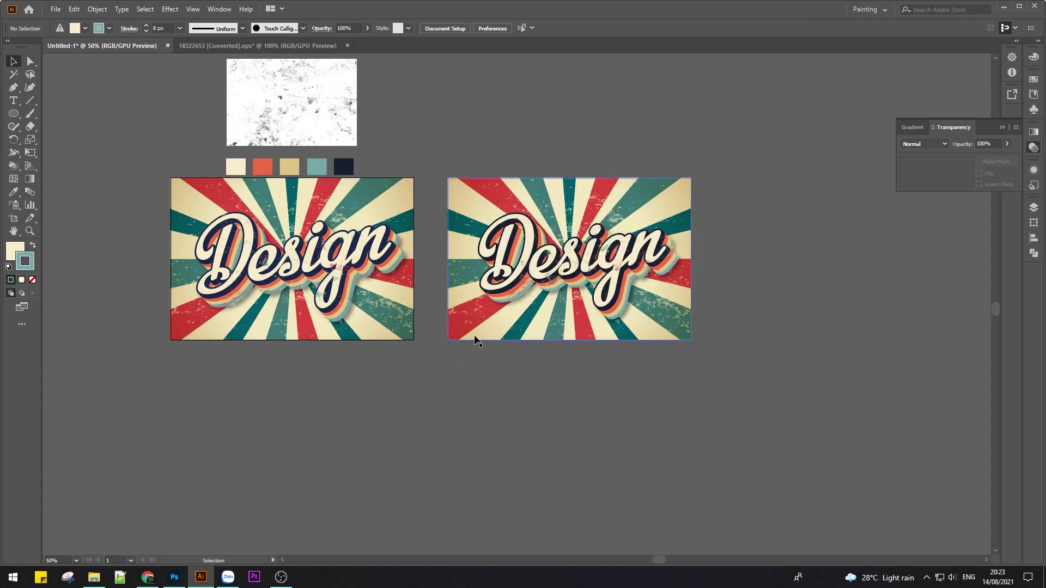
Step: Switch the right Design lettering to the SVN-Berkshire Swash font
key("ctrl+equal")
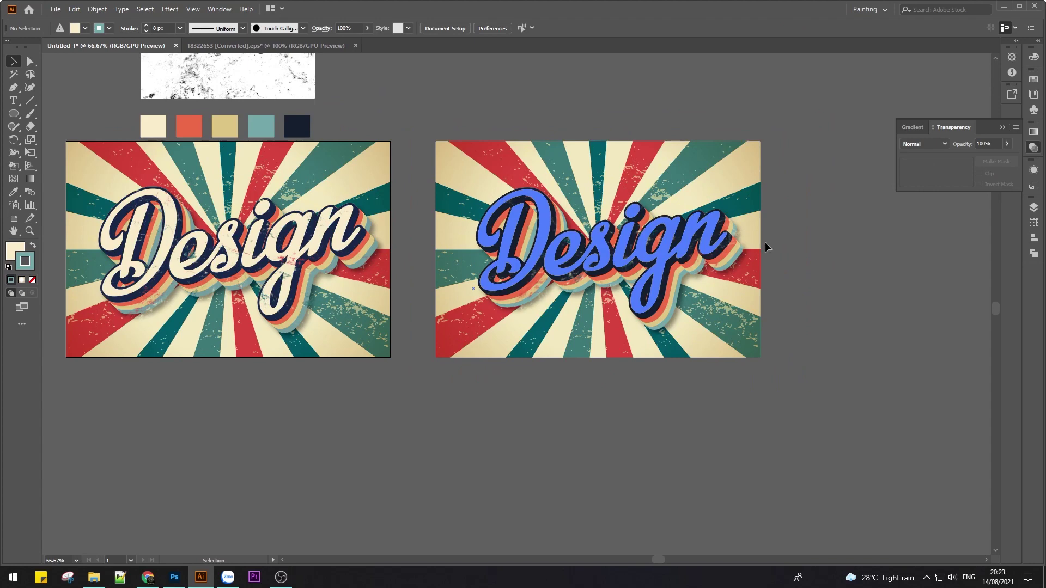
left_click(599, 239)
left_click(412, 29)
key("Down")
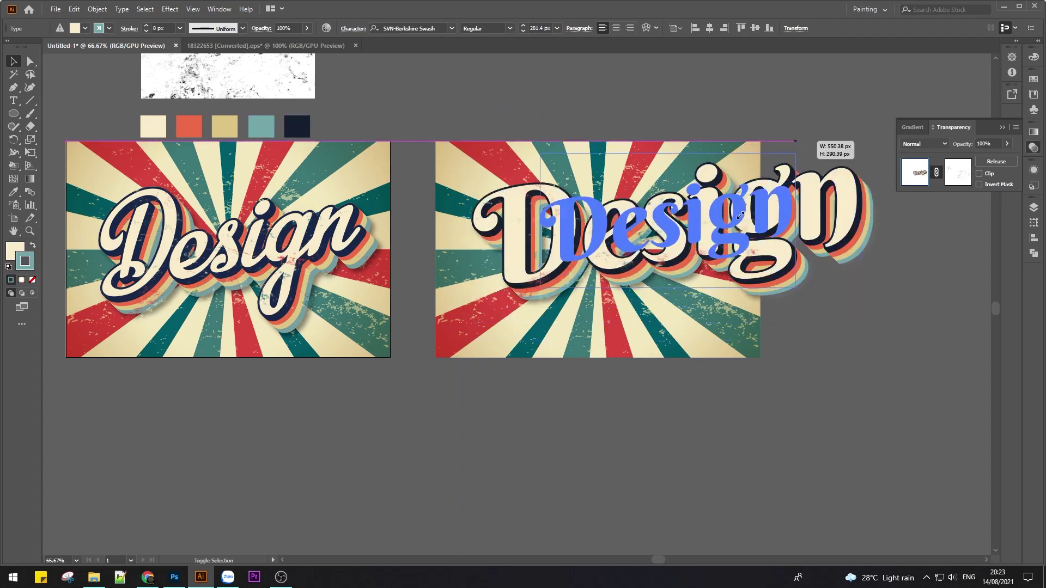
Step: Shrink the lettering about its centre and nudge it slightly left and down
left_click_drag(862, 118, 795, 153)
left_click_drag(719, 222, 674, 231)
left_click(783, 152)
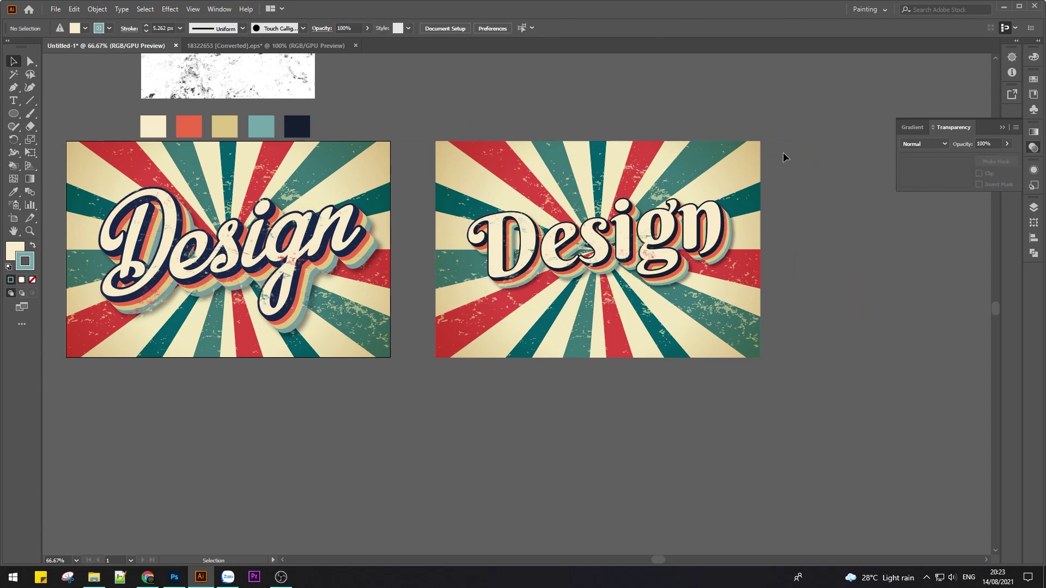
scroll(514, 126, "up", 1)
scroll(513, 126, "left", 1)
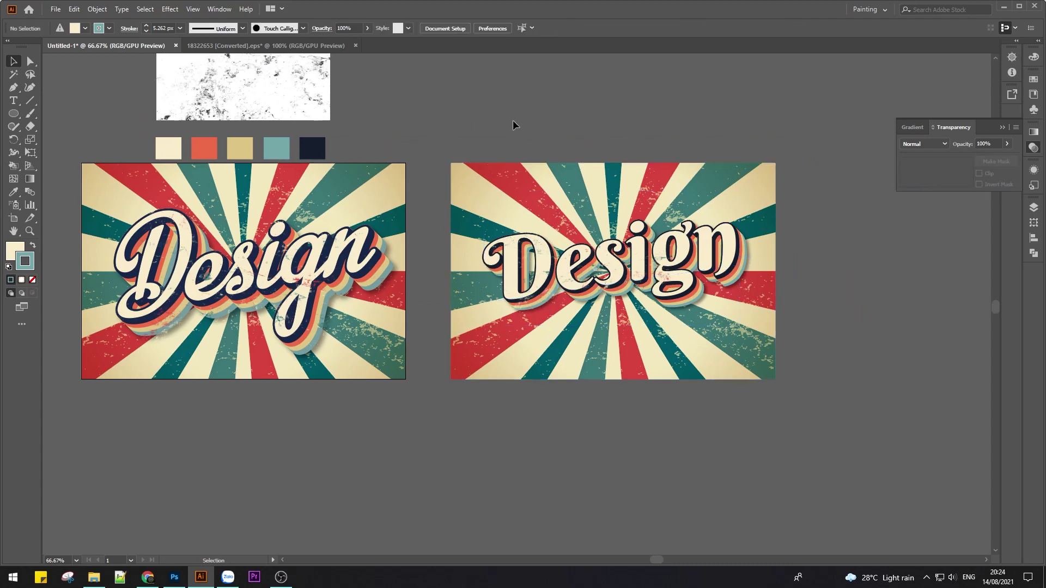